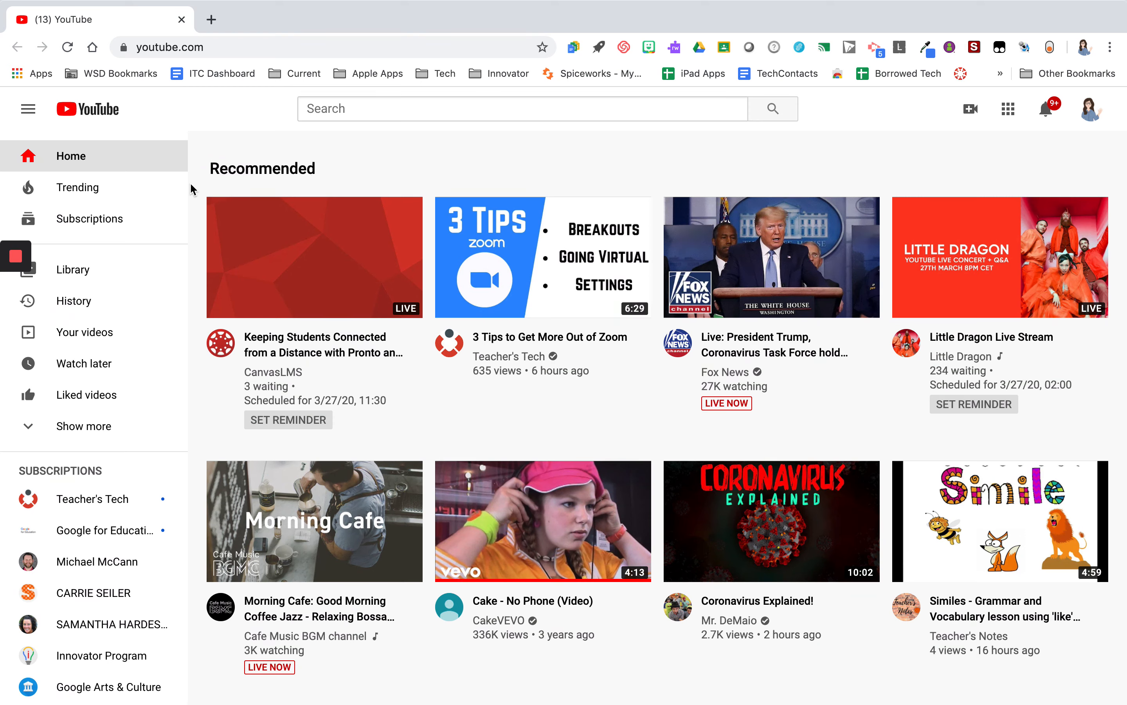
left_click(1093, 117)
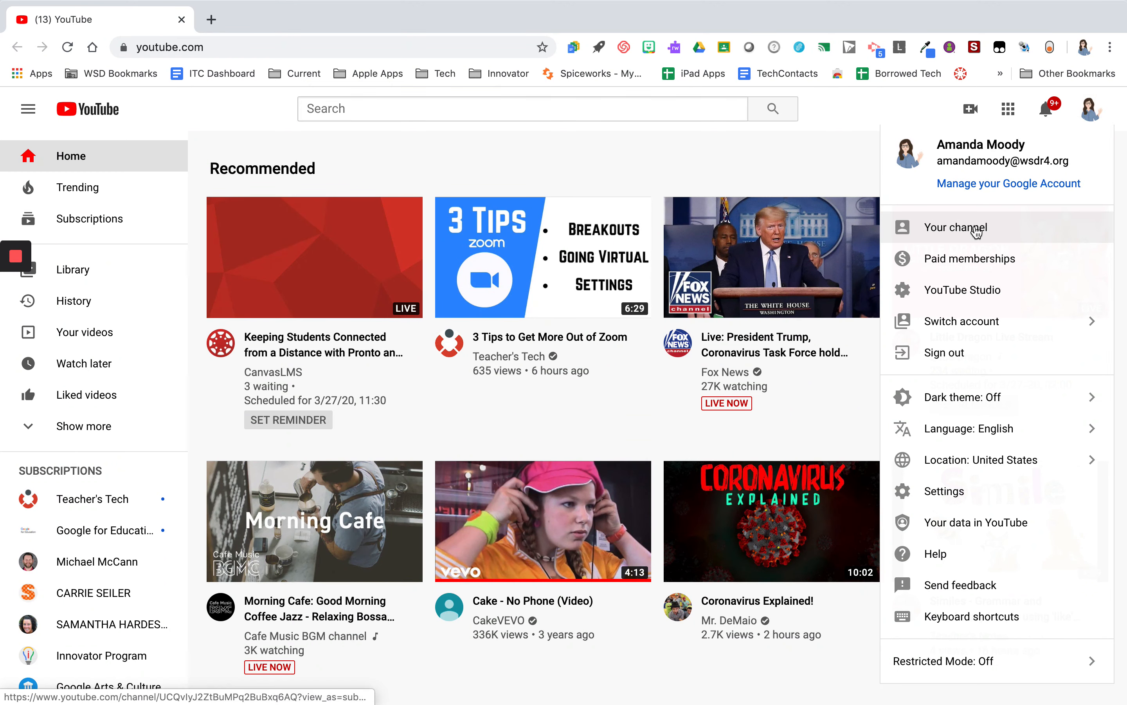
left_click(846, 156)
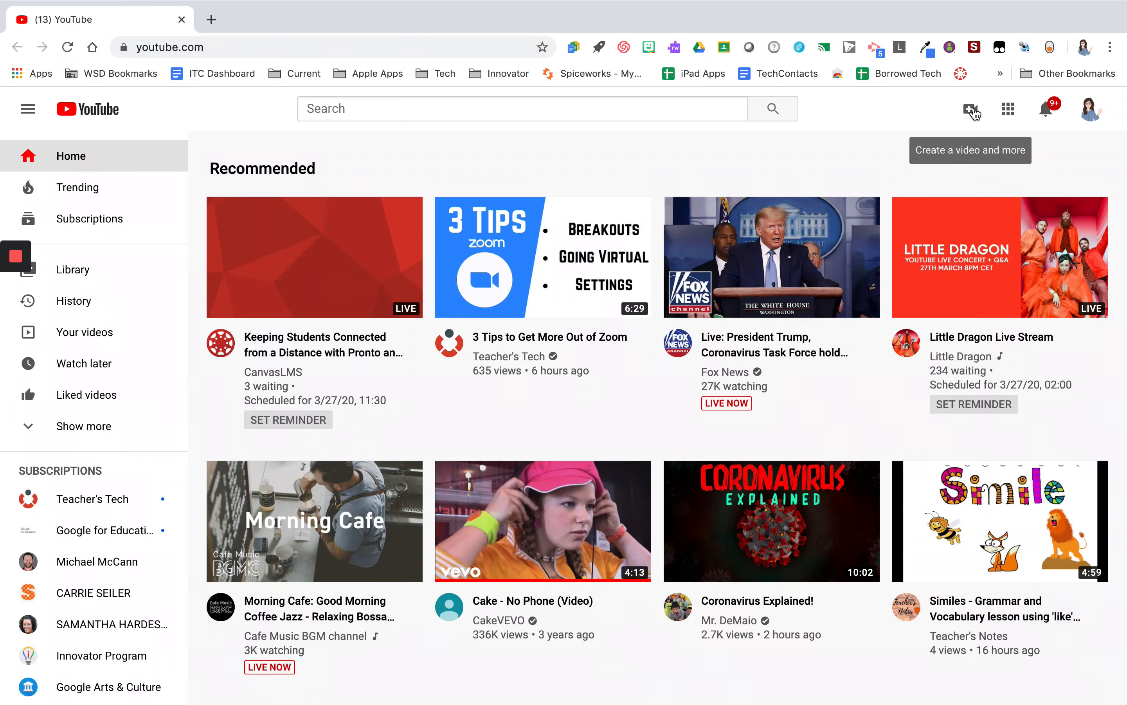
Start a new live stream using the Go live option of the create-video menu
scroll(971, 111, "up", 5)
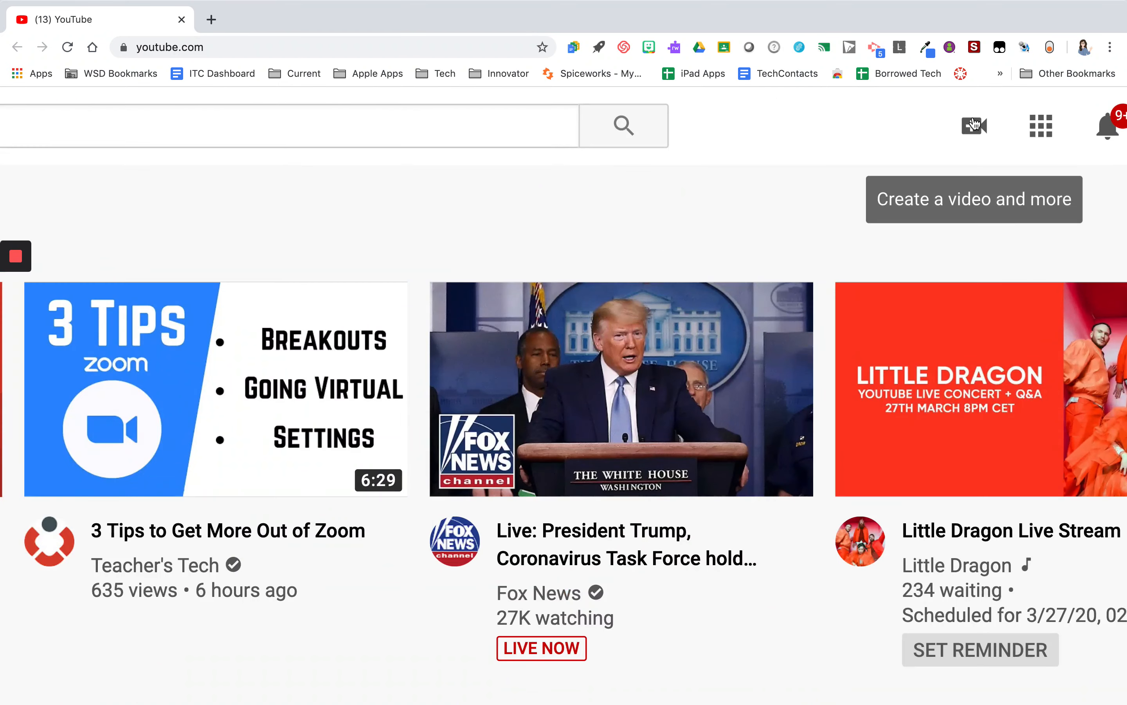
scroll(973, 123, "up", 3)
left_click(649, 166)
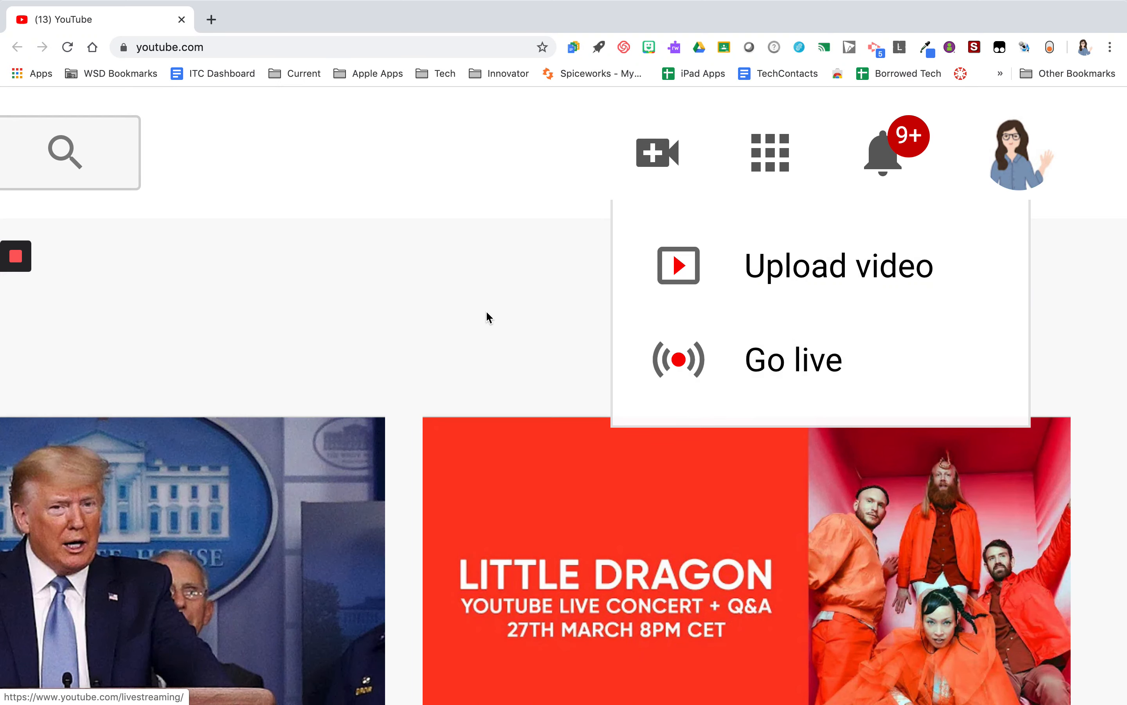
scroll(486, 310, "down", 5)
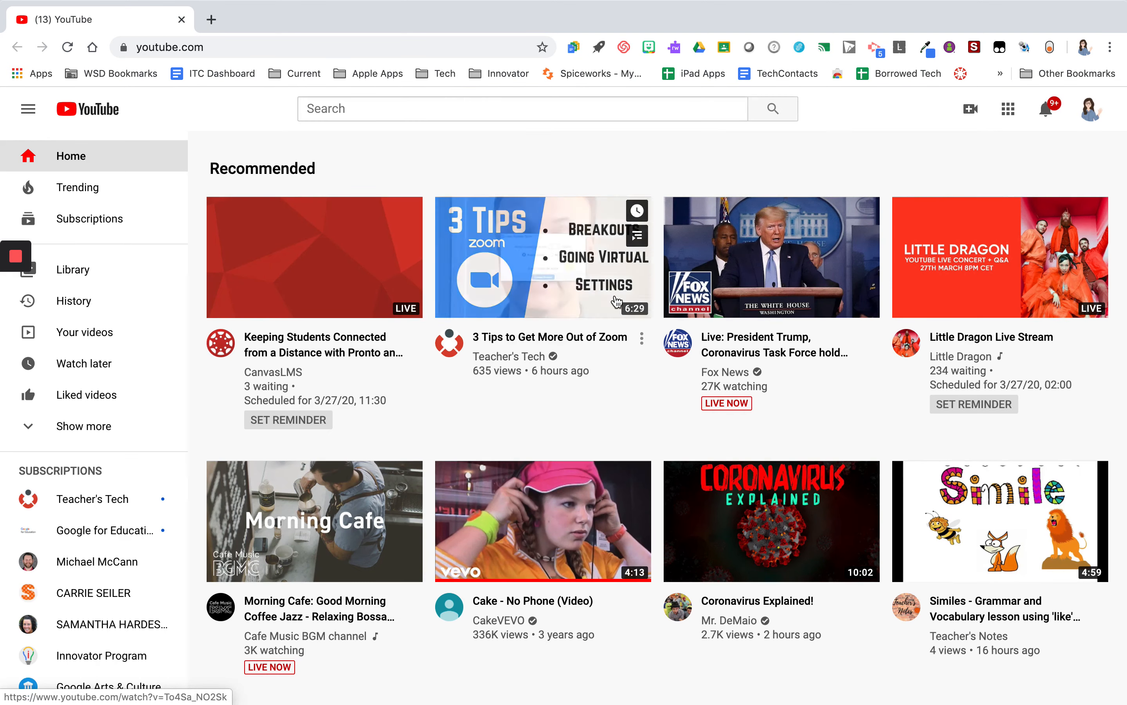
left_click(971, 109)
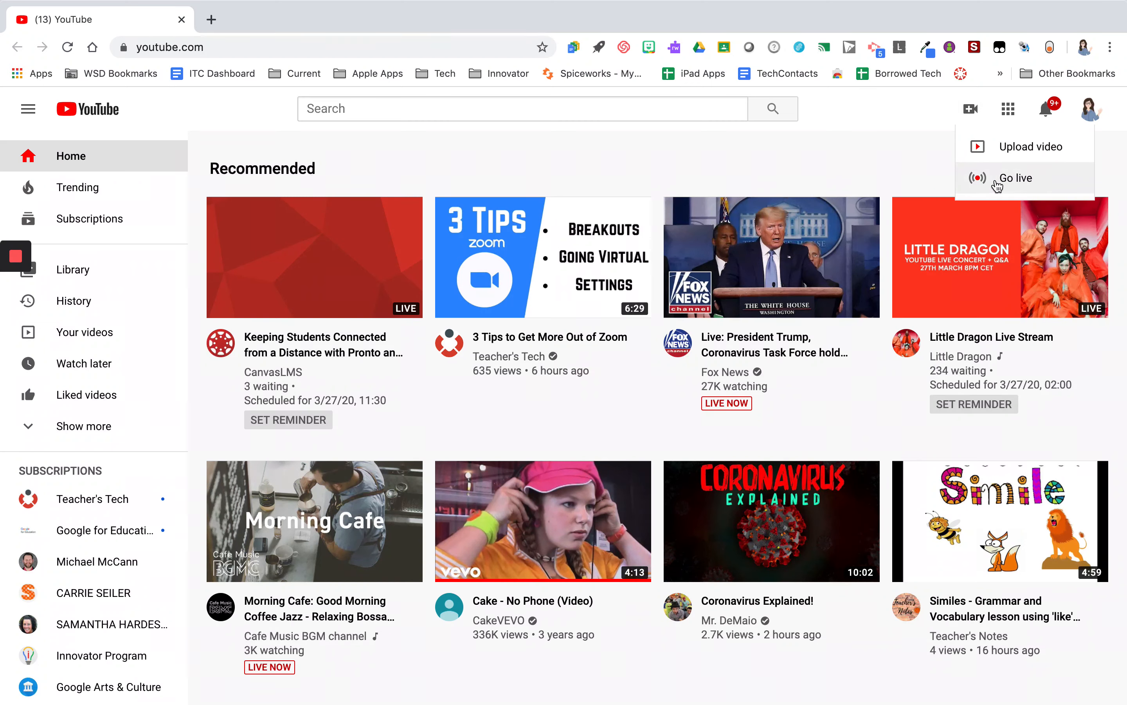
left_click(1015, 178)
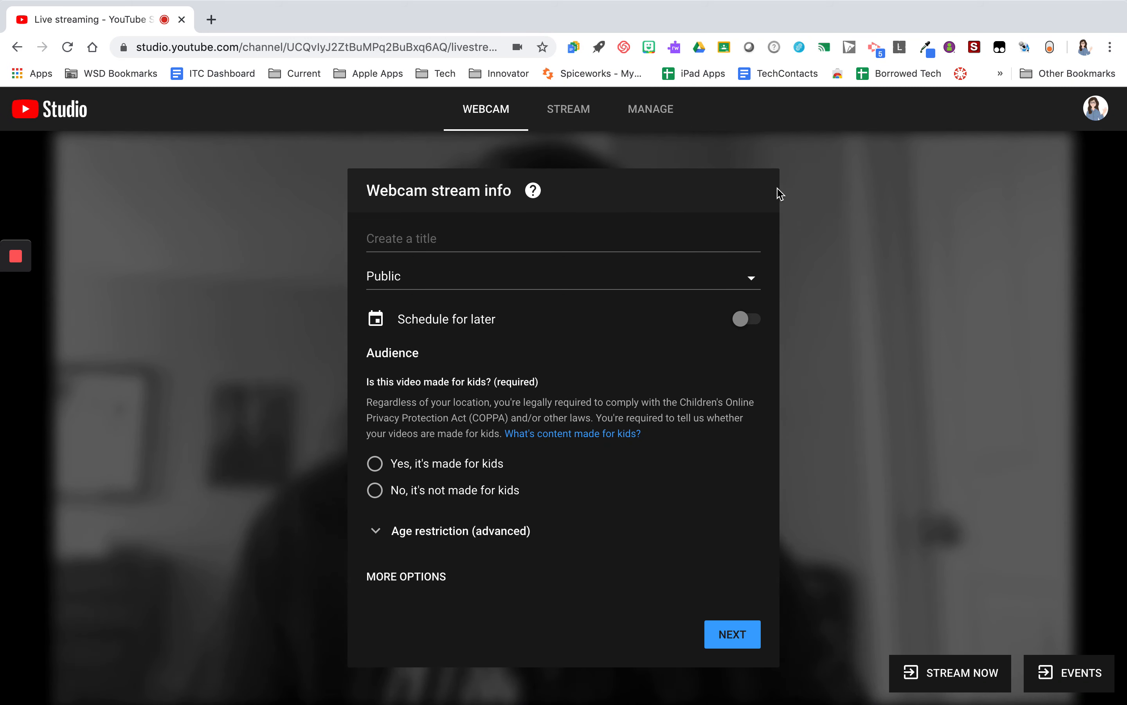
Enter the webcam stream title as the teacher's surname followed by 'Lesson 1'
left_click(447, 231)
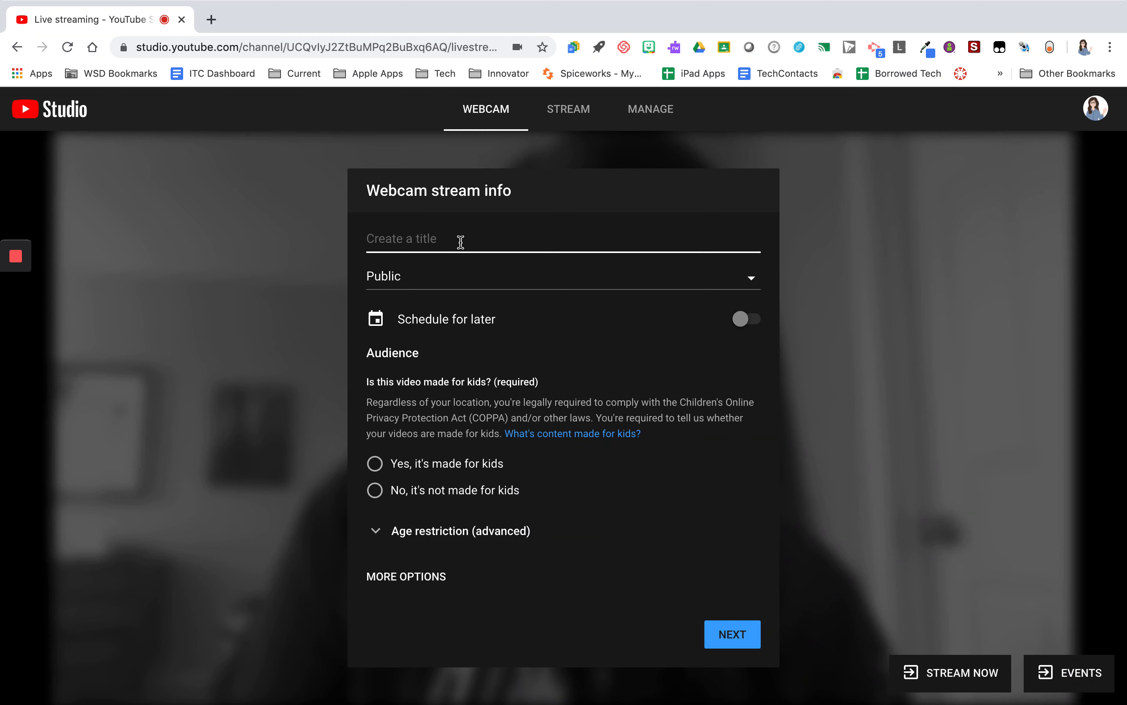
type("Moody Le")
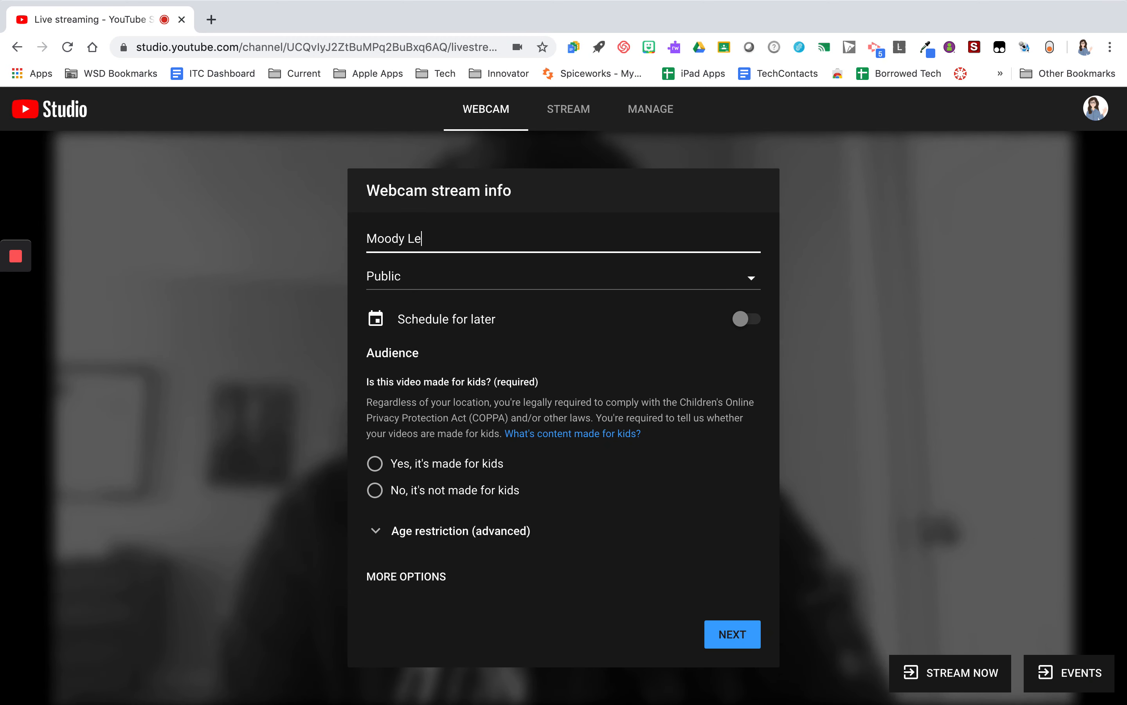
type("sson 1")
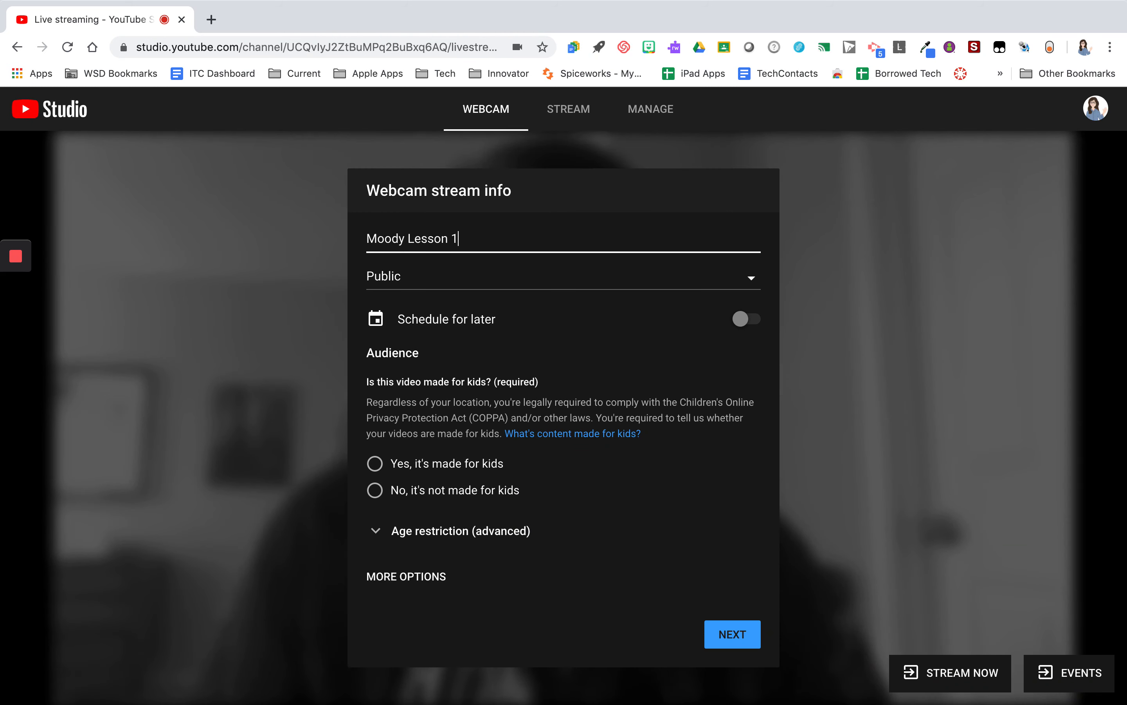
Set the stream's visibility to Unlisted
left_click(569, 285)
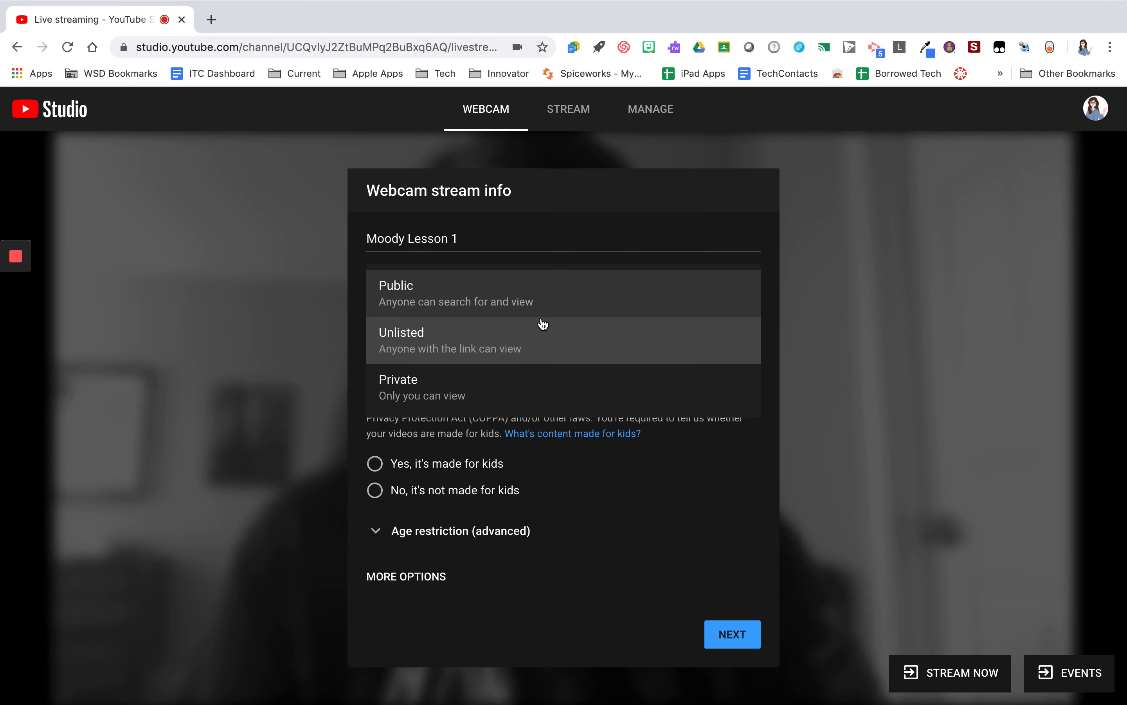
left_click(541, 333)
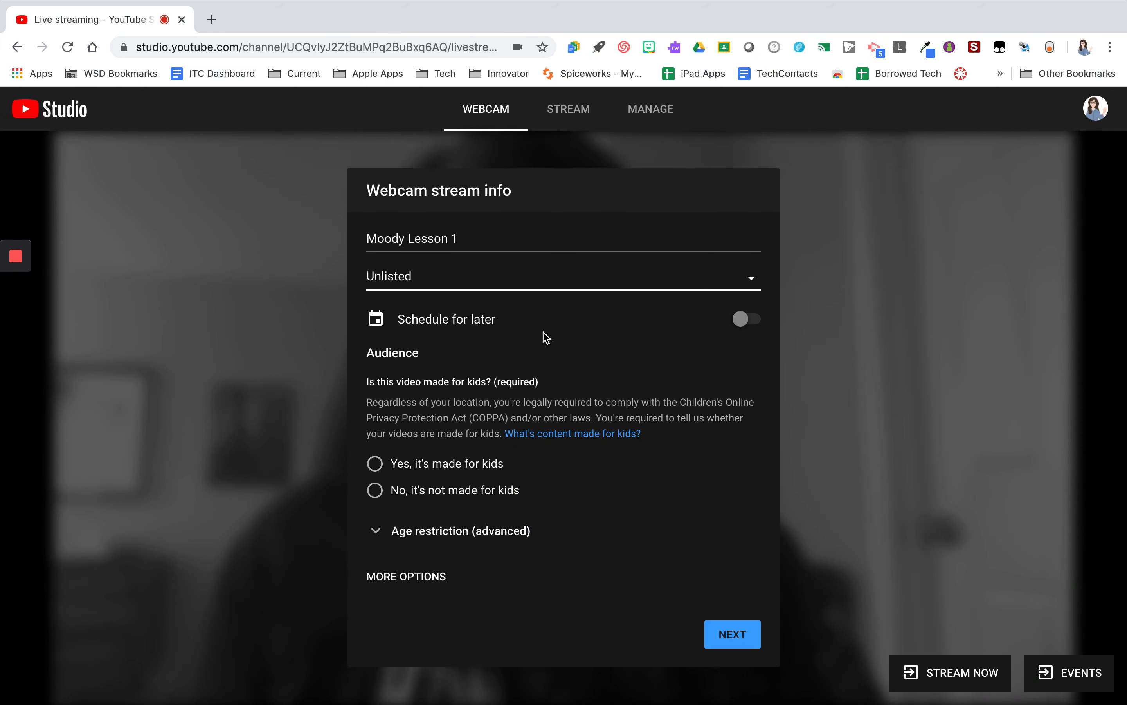
Switch Schedule for later on and back off
left_click(745, 320)
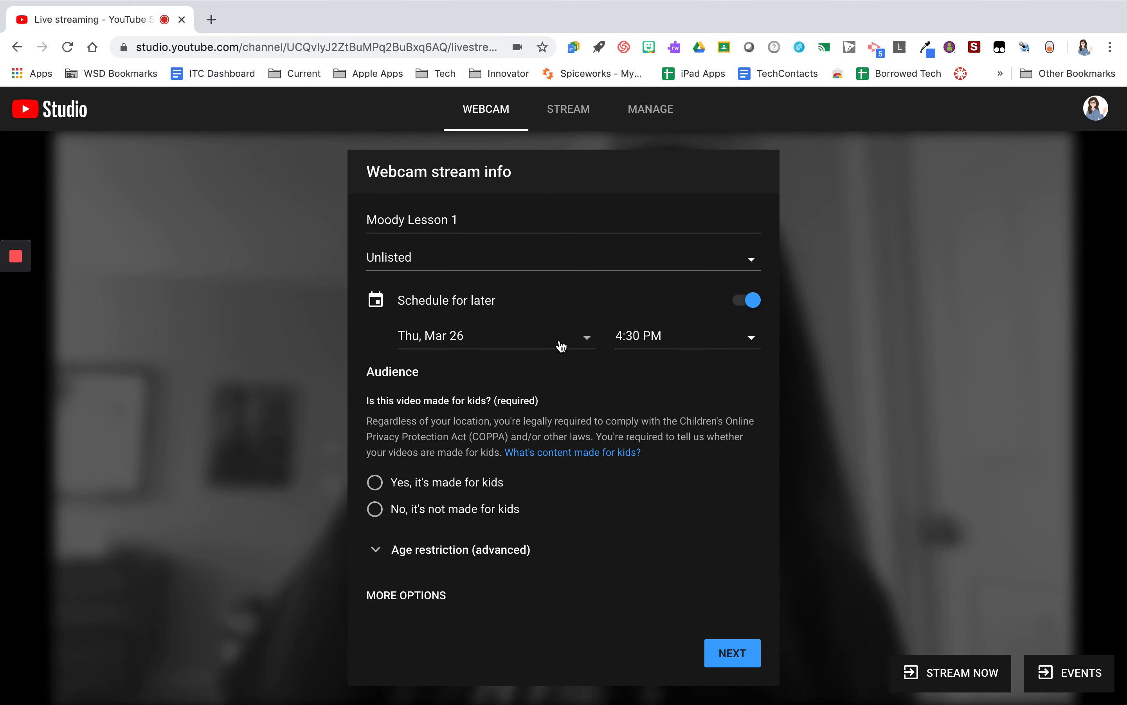
left_click(747, 301)
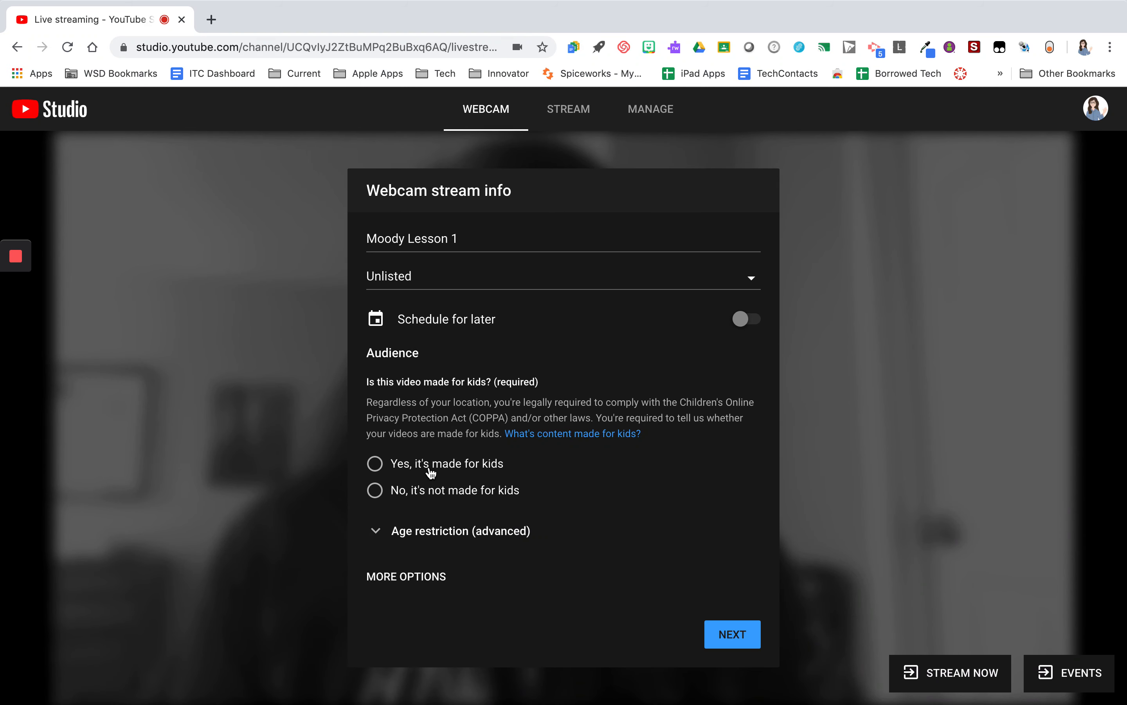
Mark the stream as made for kids and expand the additional stream options
left_click(431, 473)
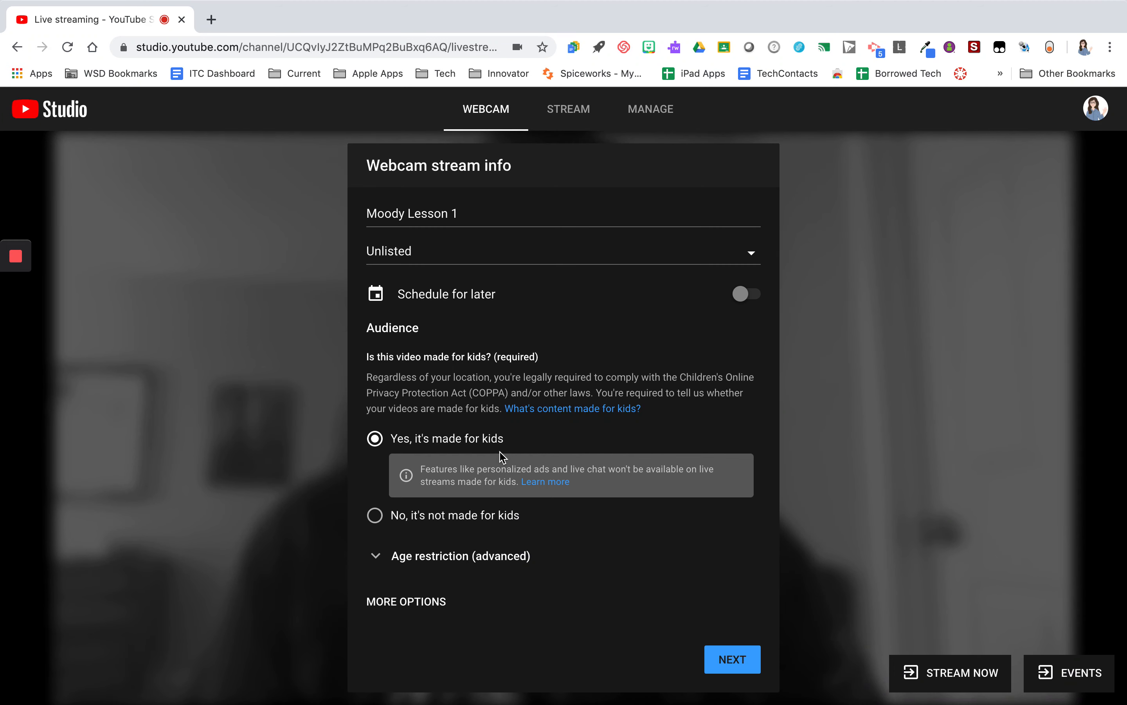
left_click(404, 602)
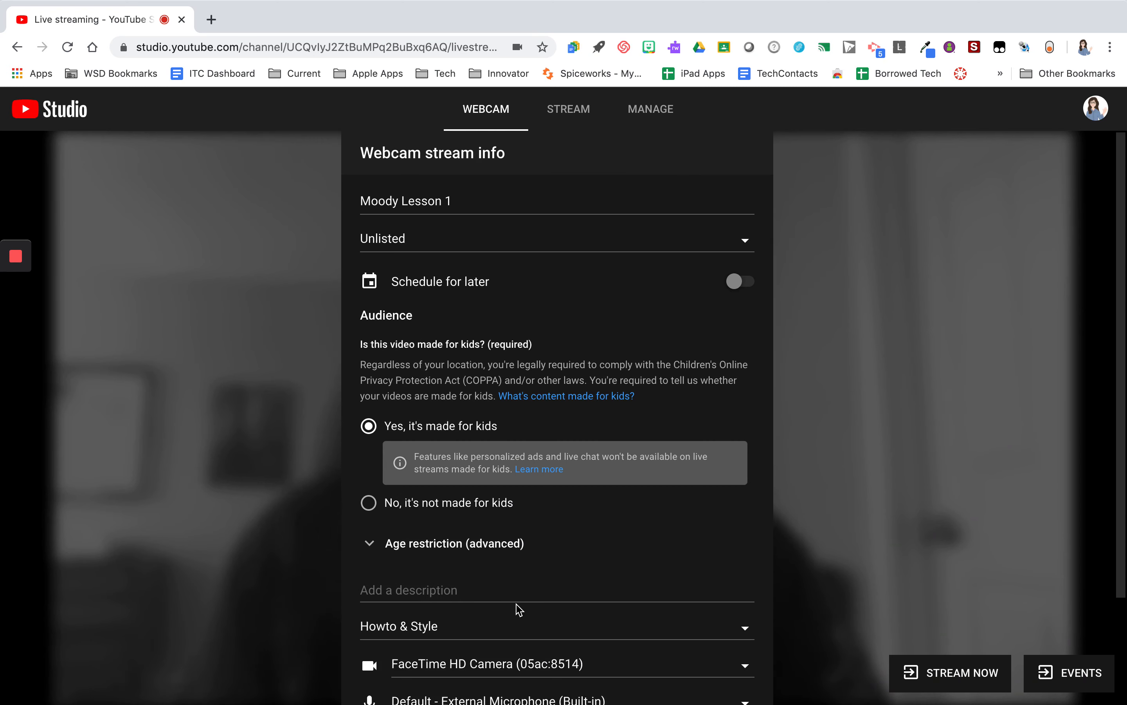
Continue from the webcam stream info to the next setup screen without a description
scroll(515, 608, "down", 3)
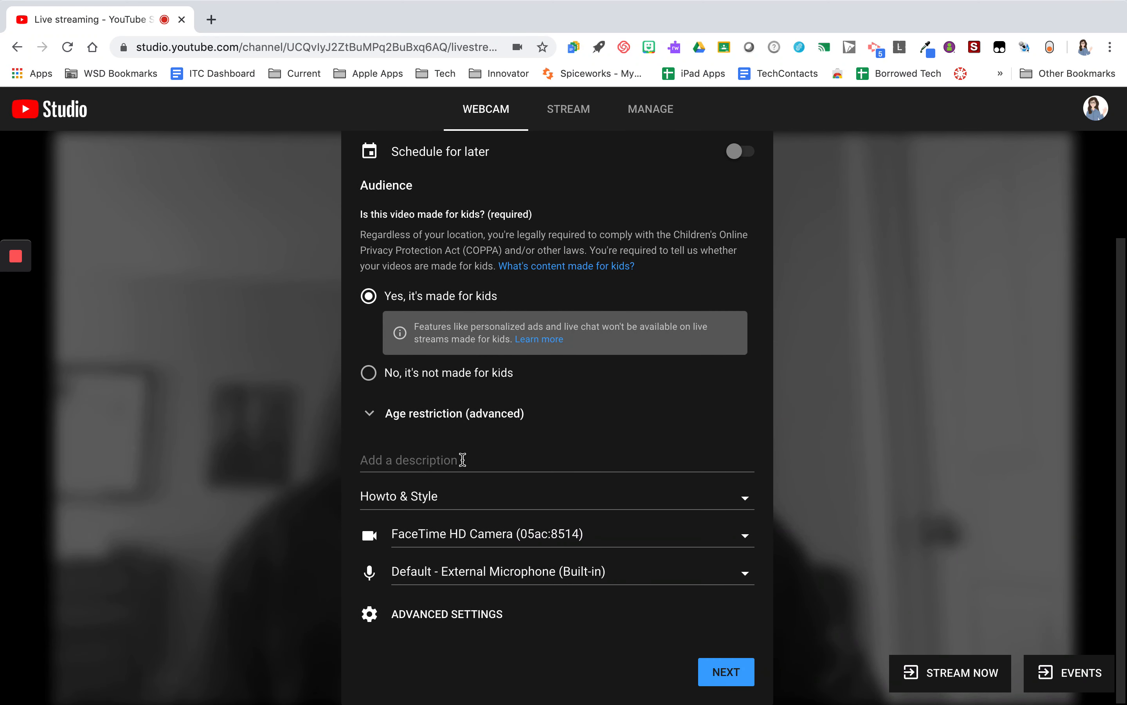
left_click(463, 459)
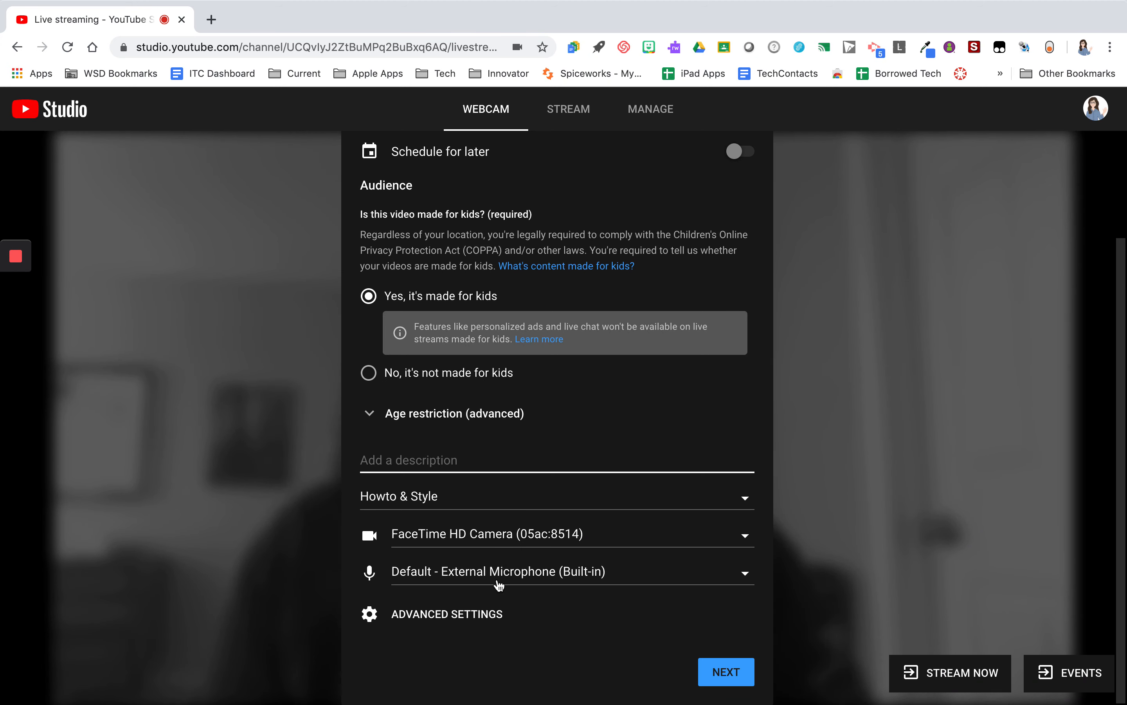
left_click(730, 674)
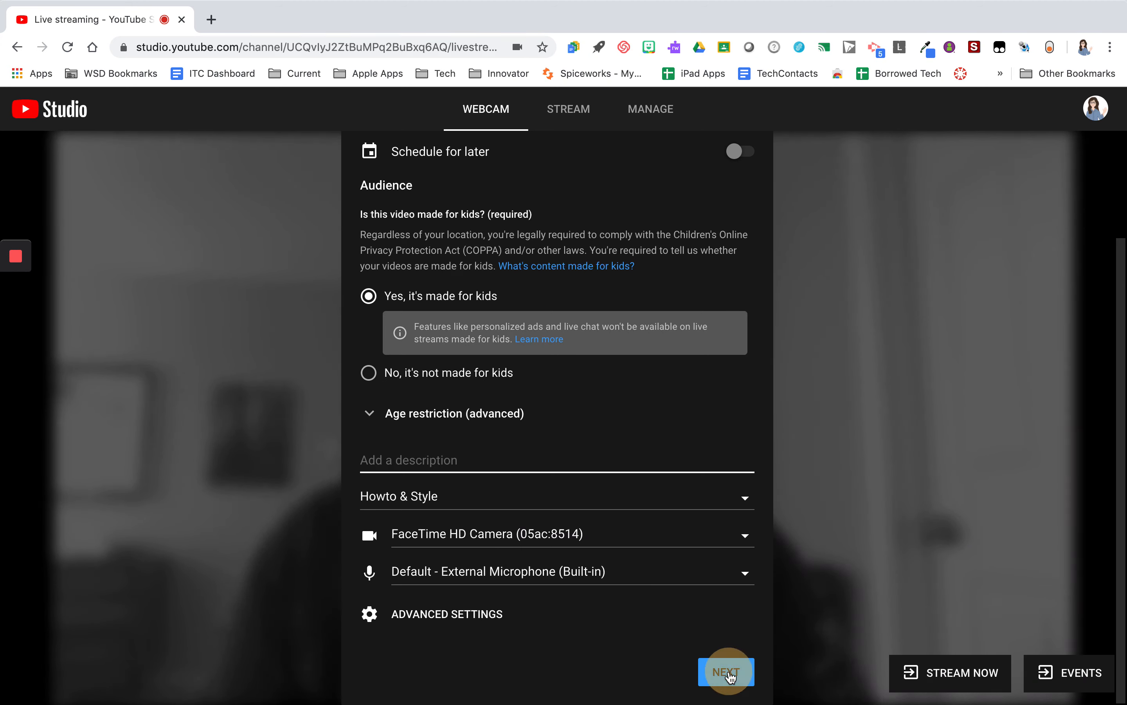
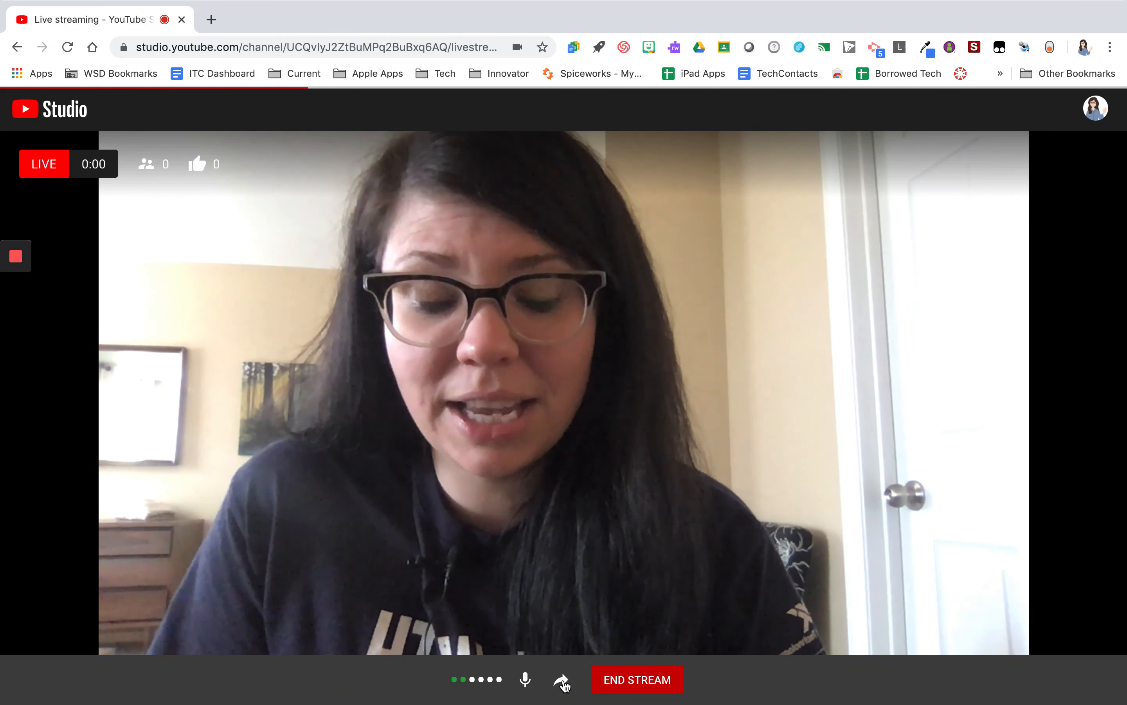
Glance at the stream's share link, then end the live stream
left_click(562, 682)
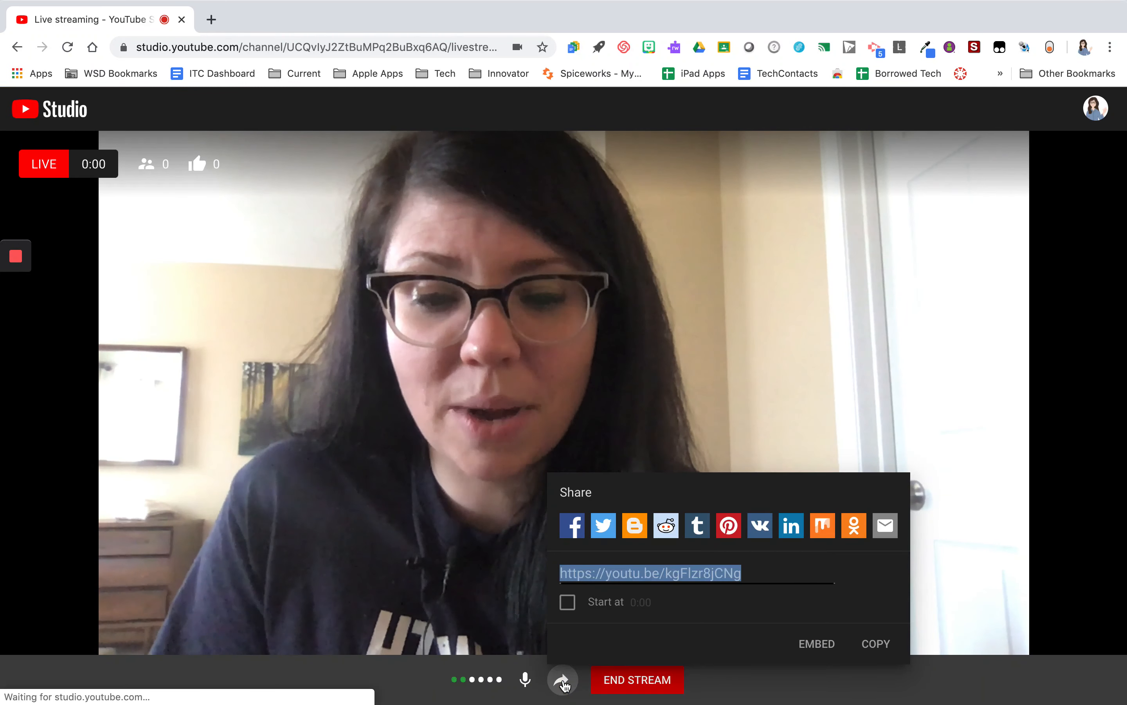
left_click(875, 691)
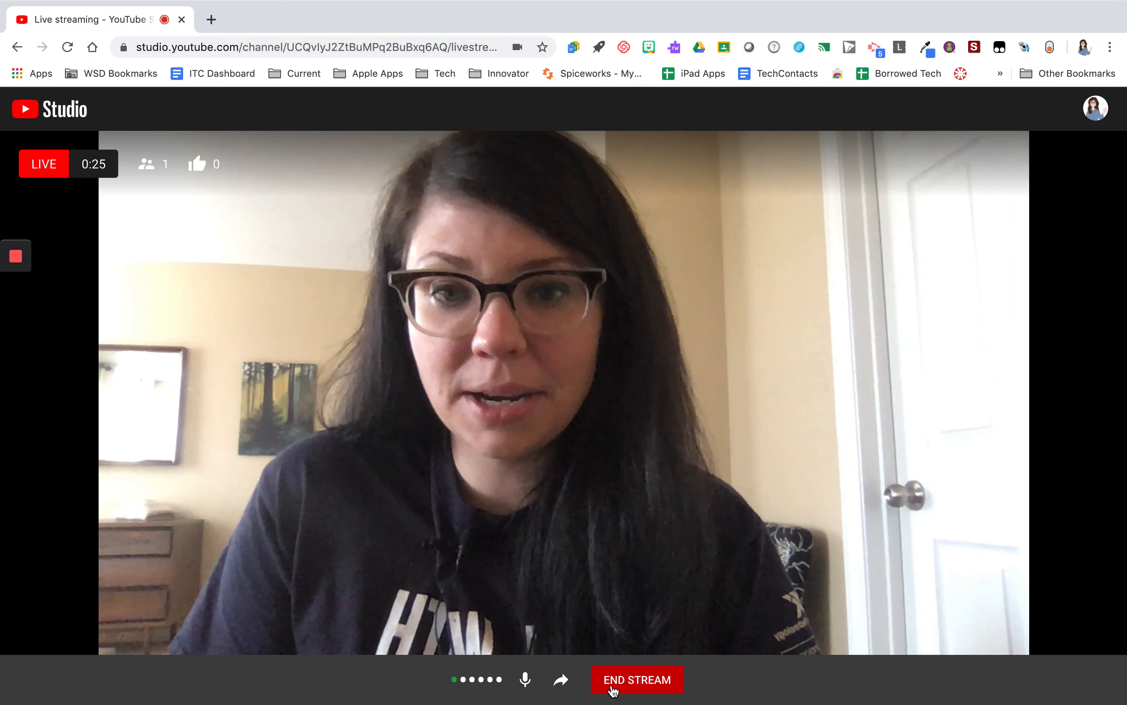
left_click(613, 679)
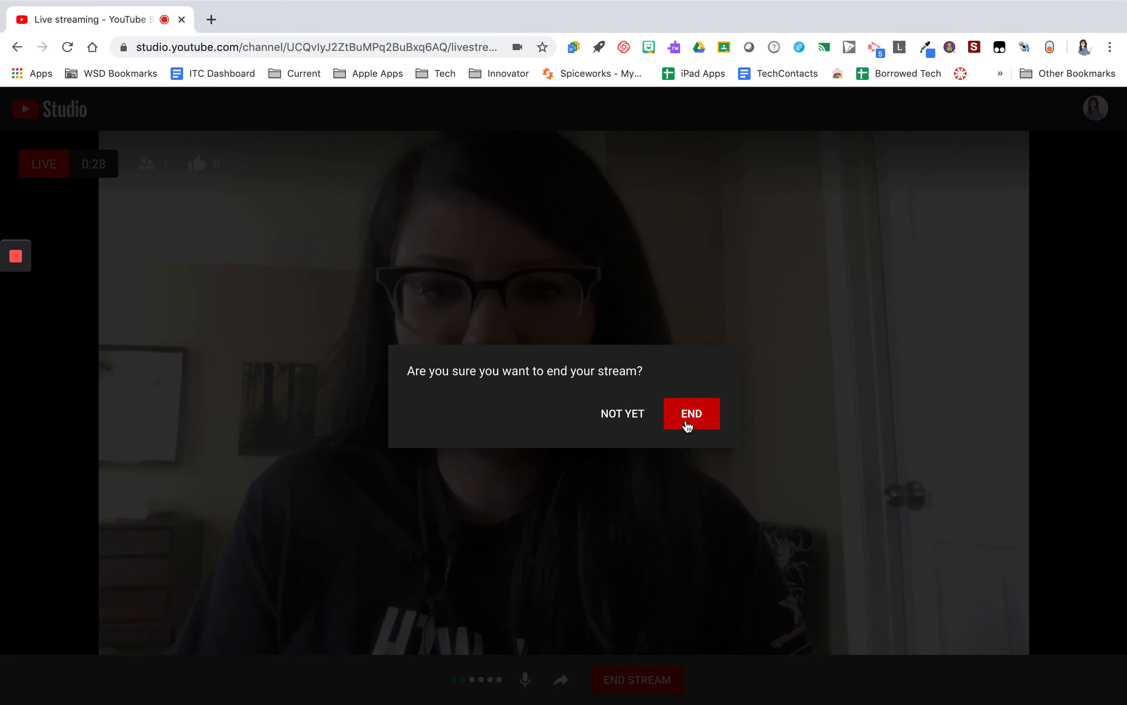
left_click(688, 425)
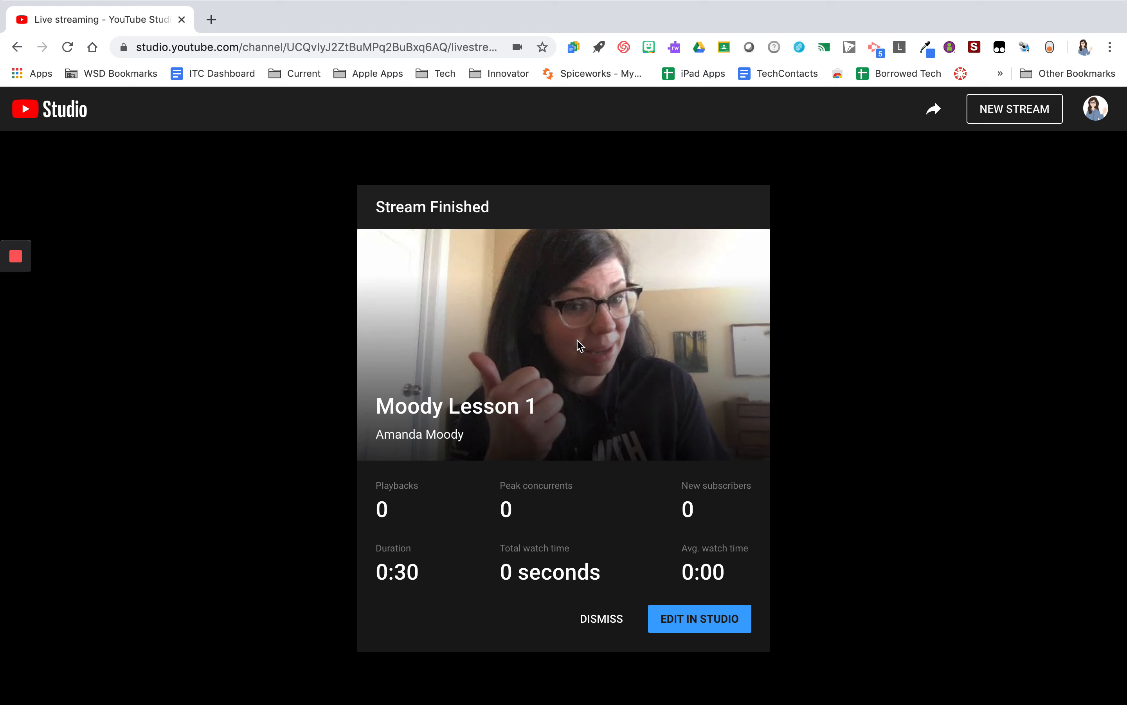
Open the finished stream's video details in Studio and review them
left_click(707, 625)
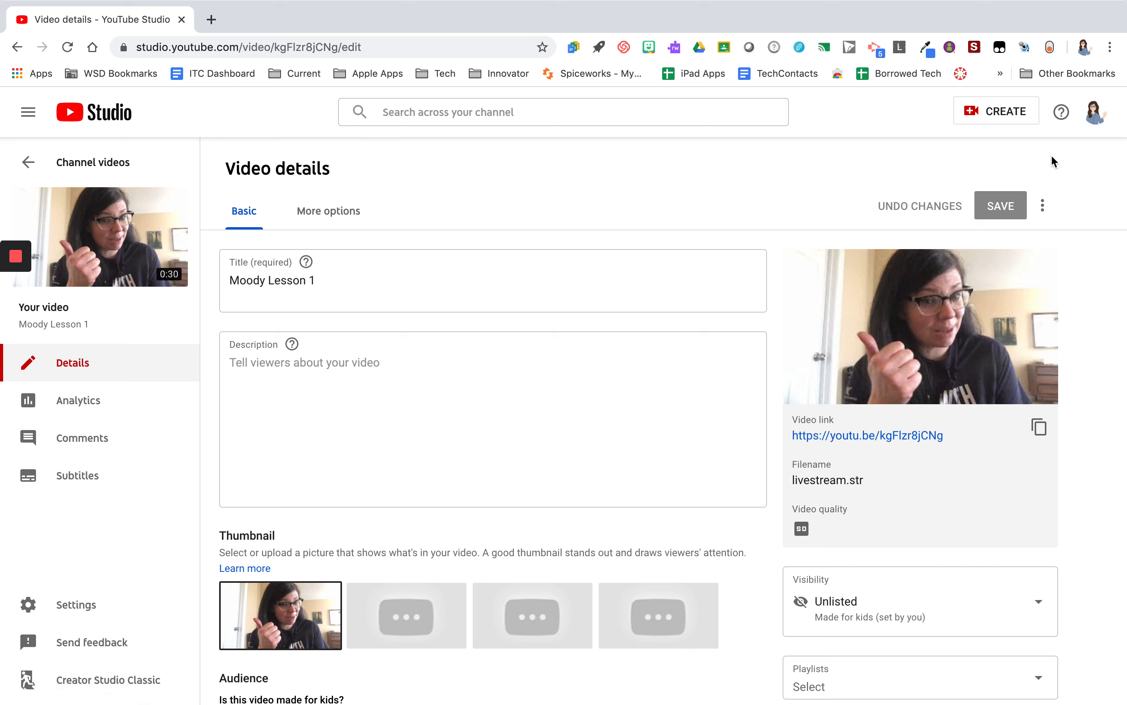
left_click(1100, 119)
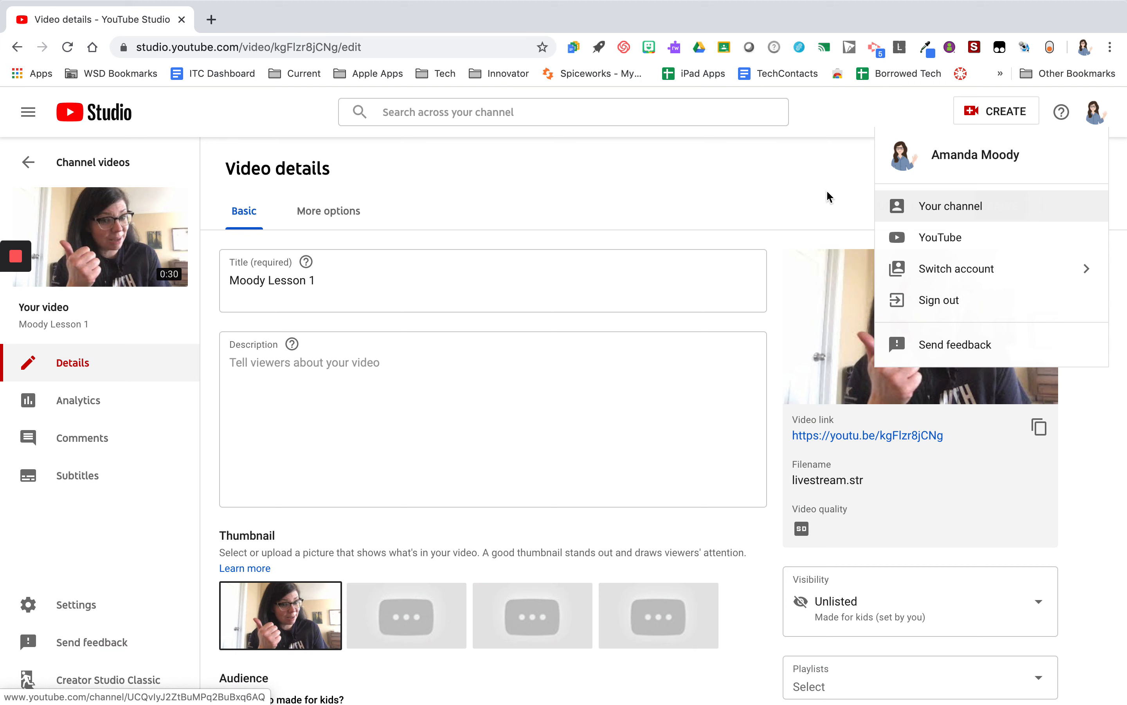
left_click(676, 195)
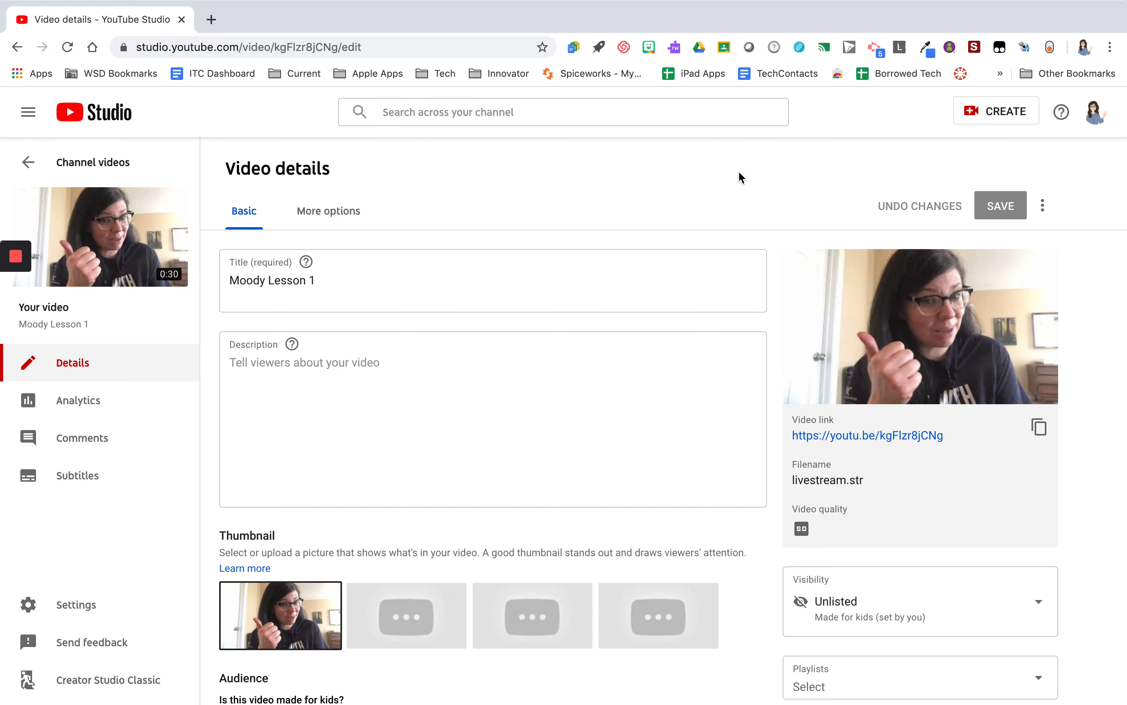
Start a new webcam live stream and title it Moody Lesson 2
left_click(972, 114)
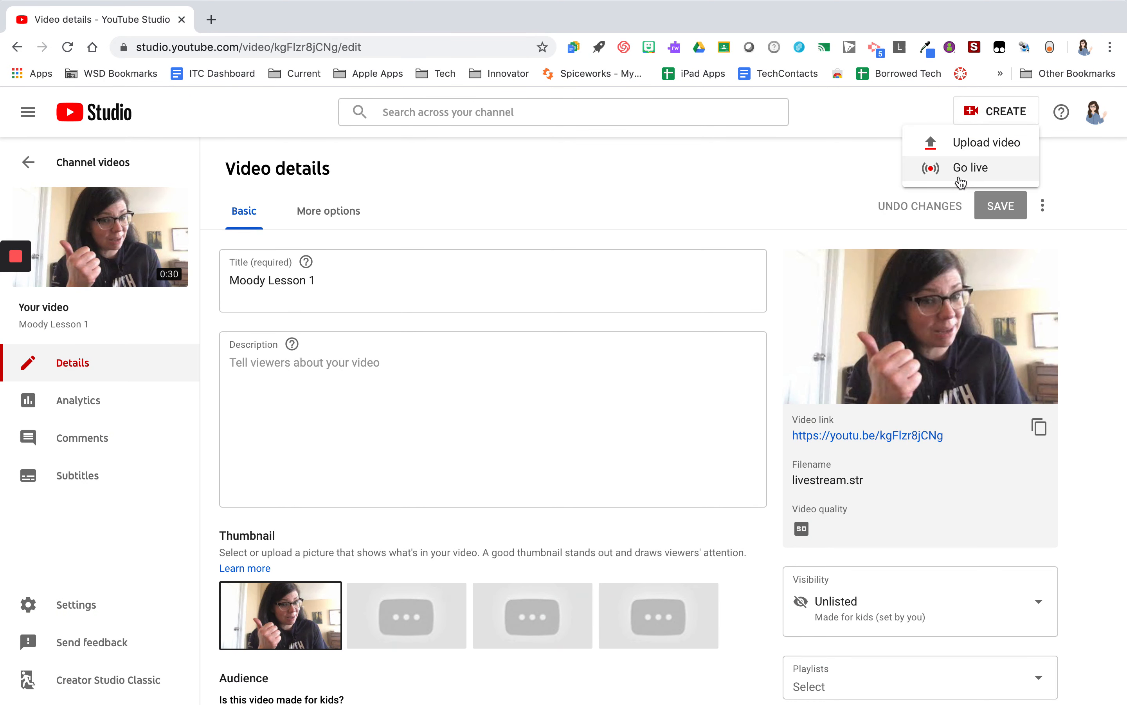
left_click(960, 175)
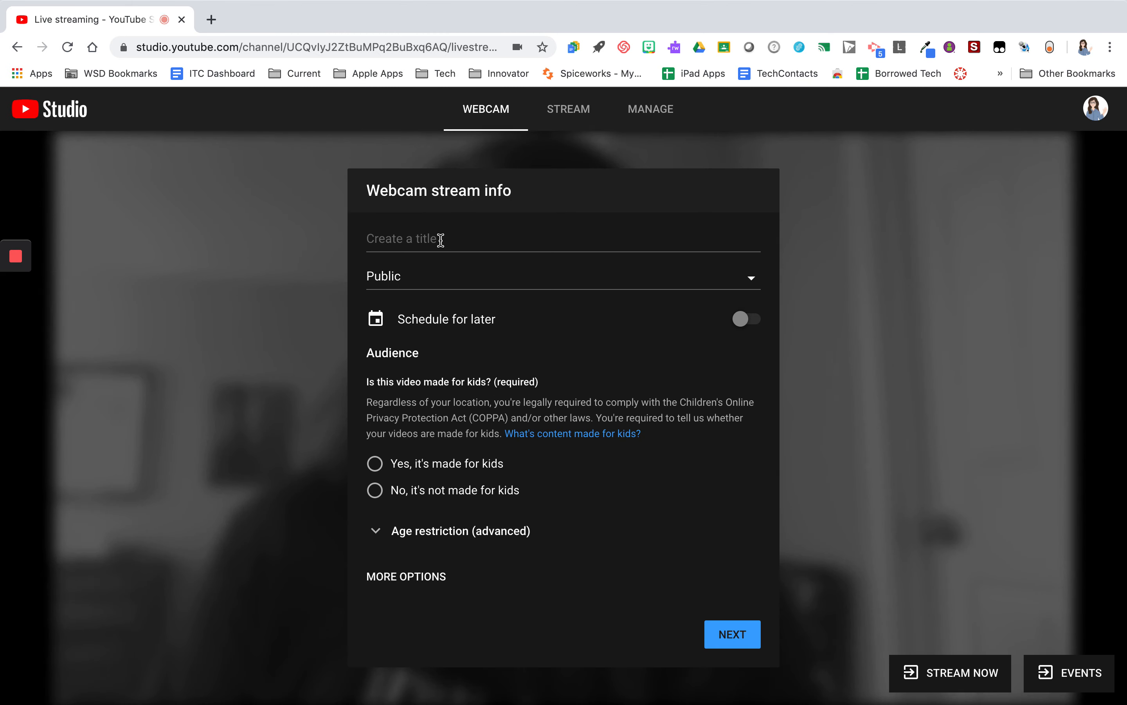
left_click(440, 241)
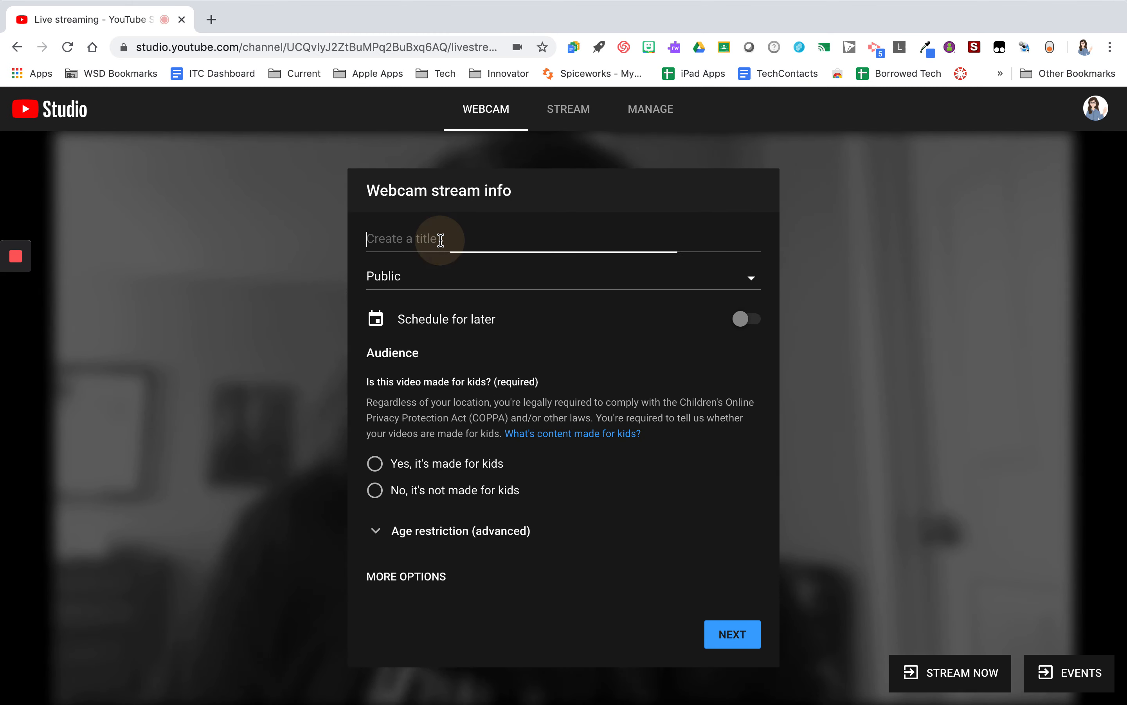
type("M")
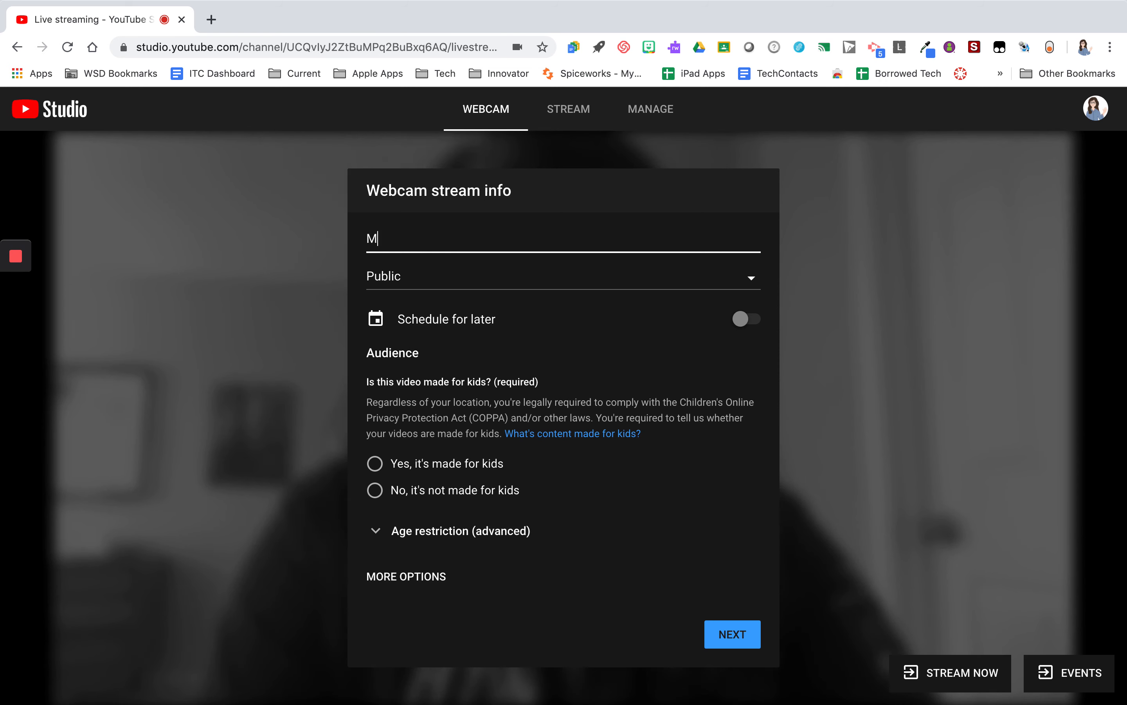
type("oody Lesson 2")
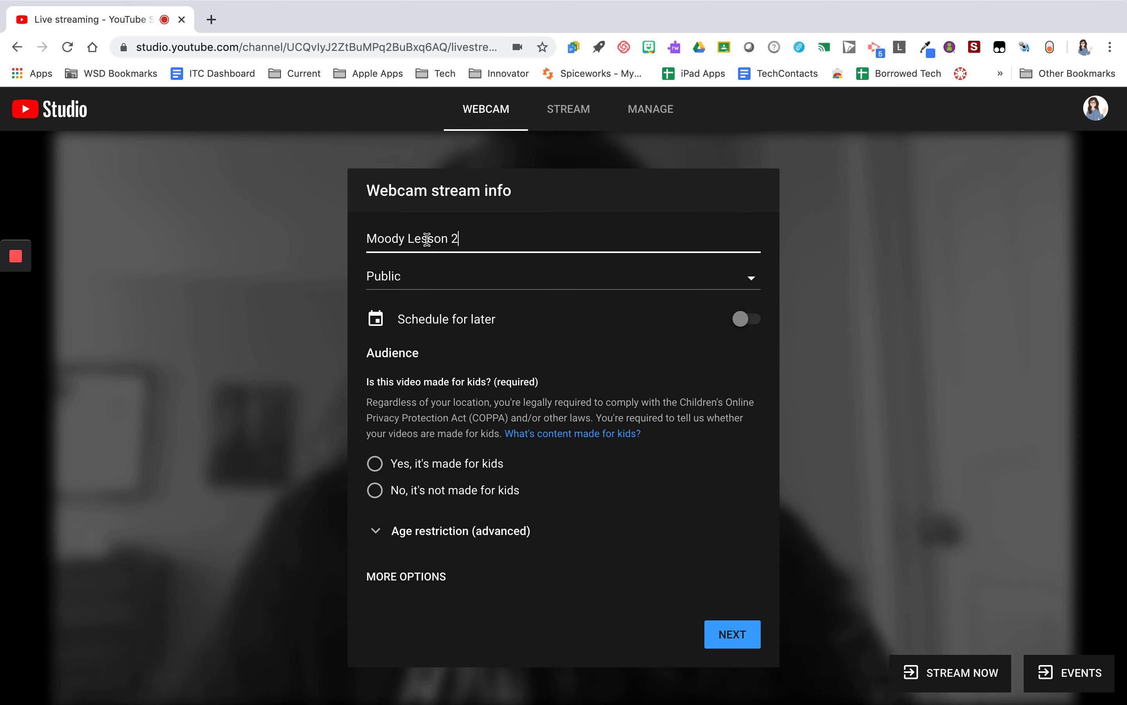
Set the new stream's visibility to Unlisted
left_click(433, 277)
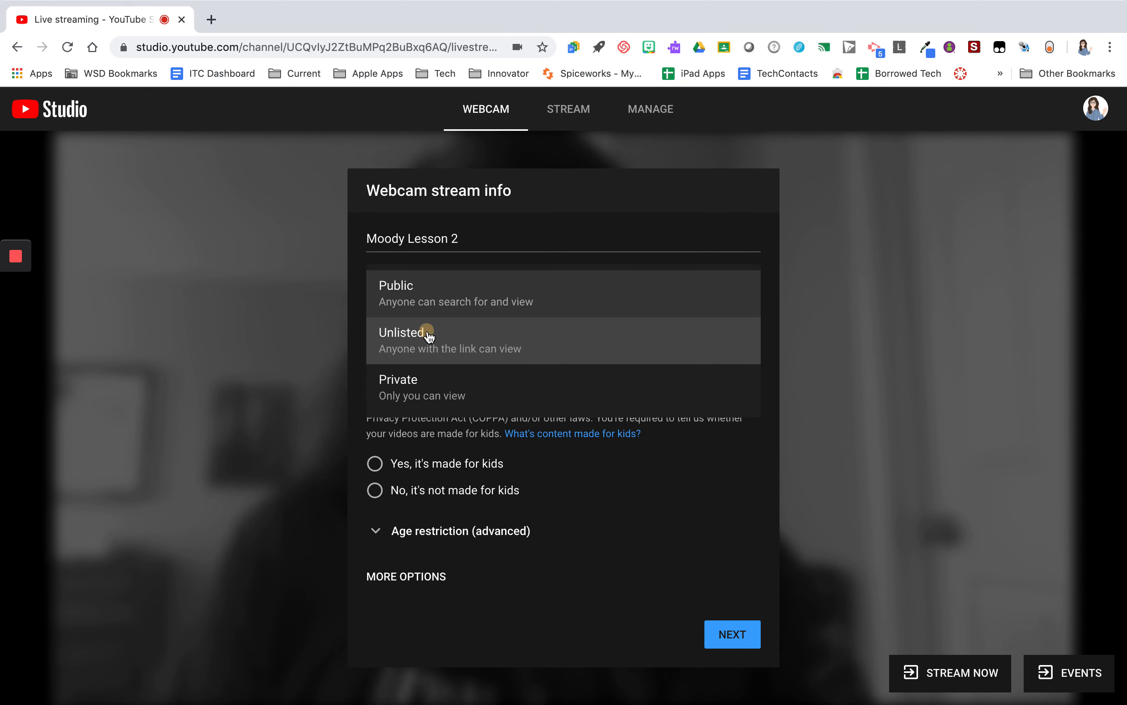
left_click(428, 332)
Turn on Schedule for later and pick Monday, March 30 as the stream date
left_click(763, 330)
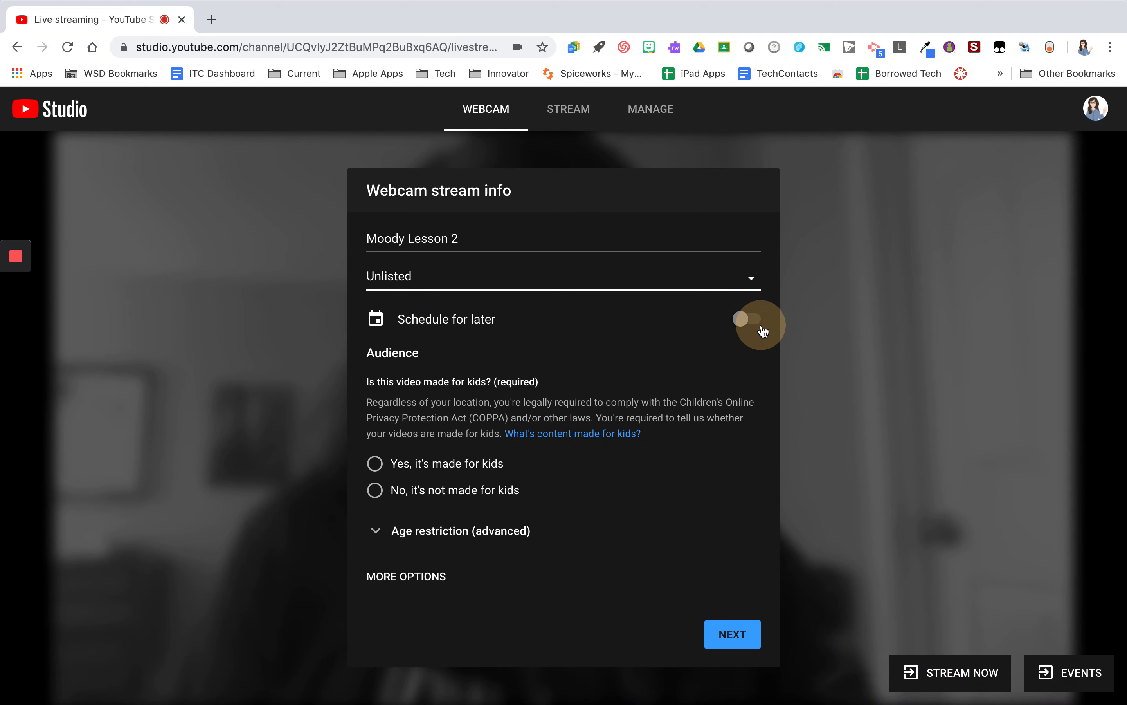
left_click(460, 336)
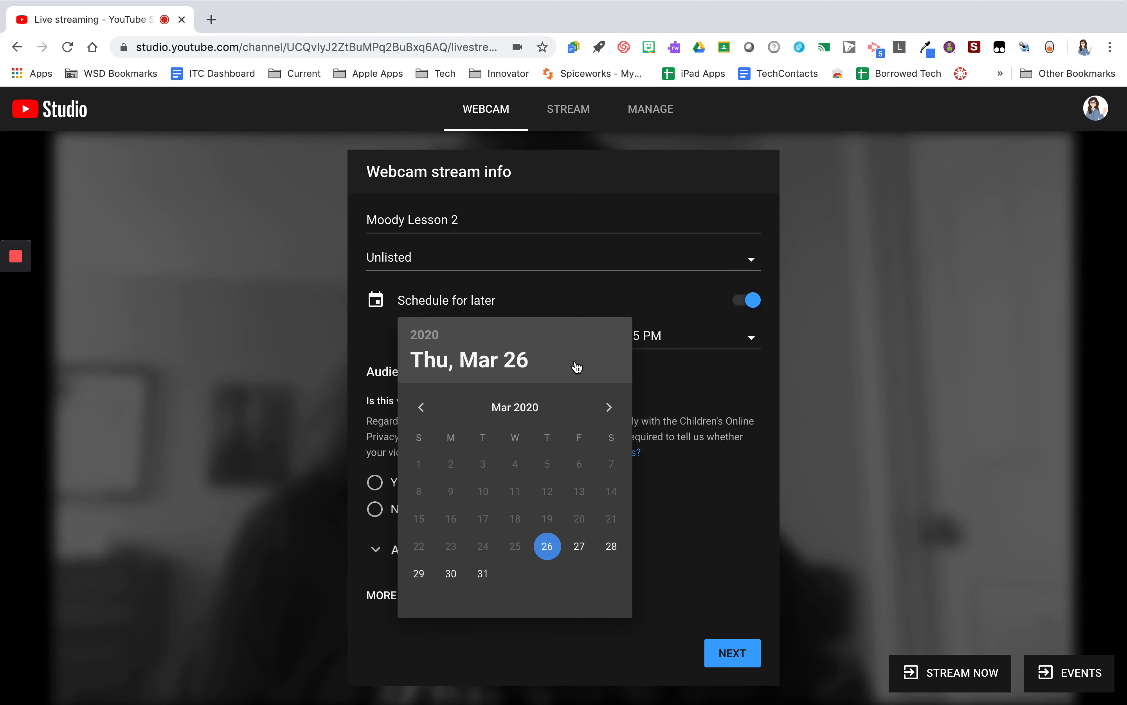
left_click(454, 572)
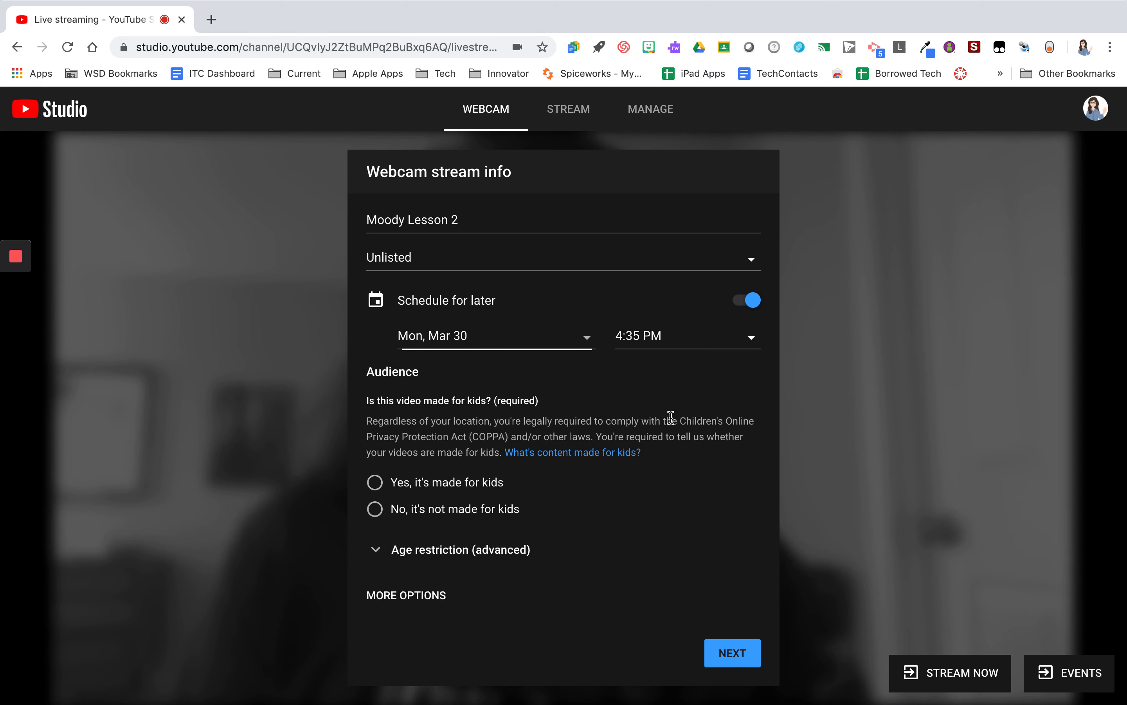
left_click(752, 336)
left_click(751, 338)
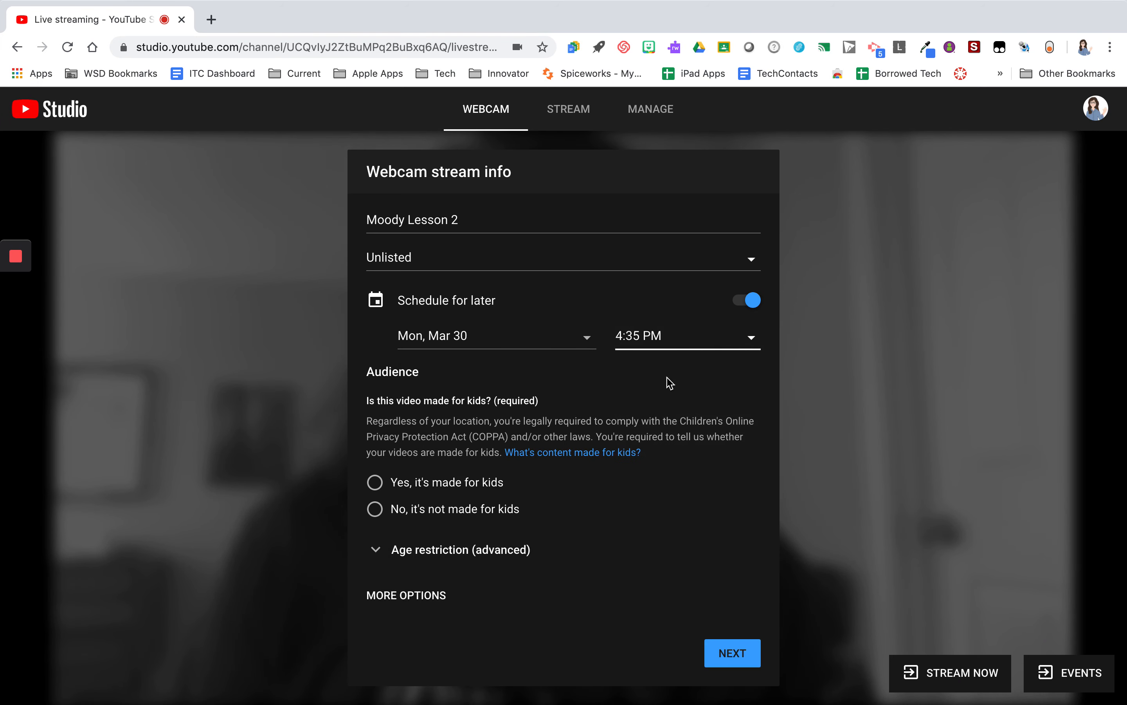
left_click(719, 332)
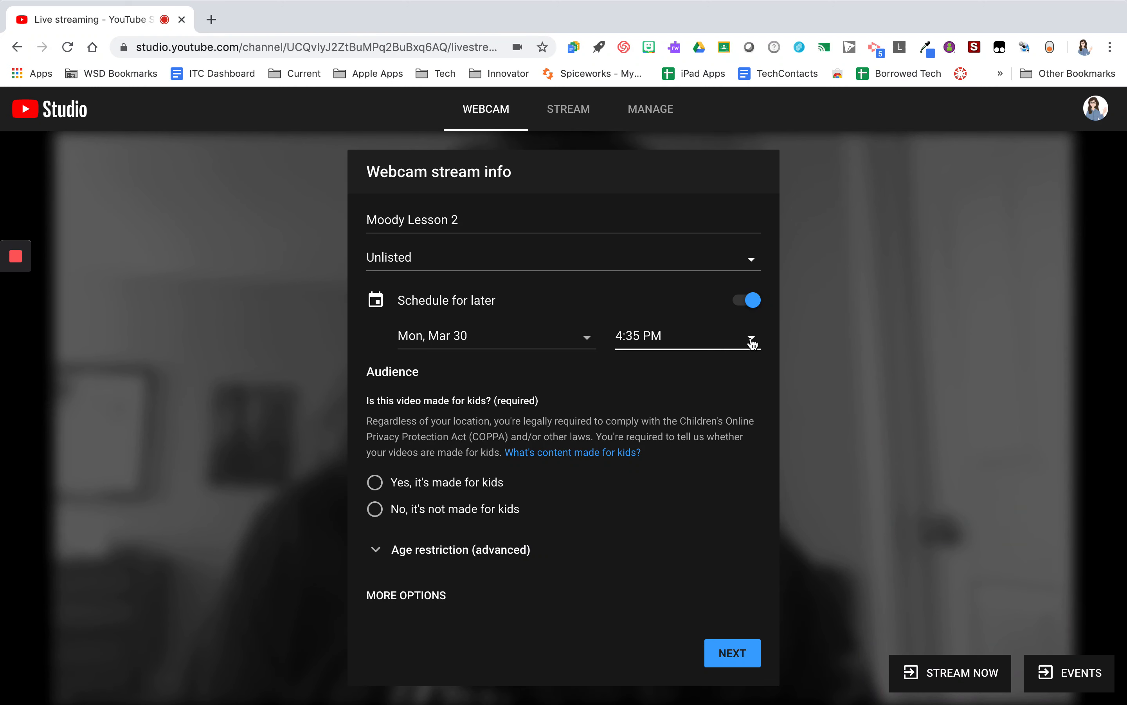
left_click(599, 378)
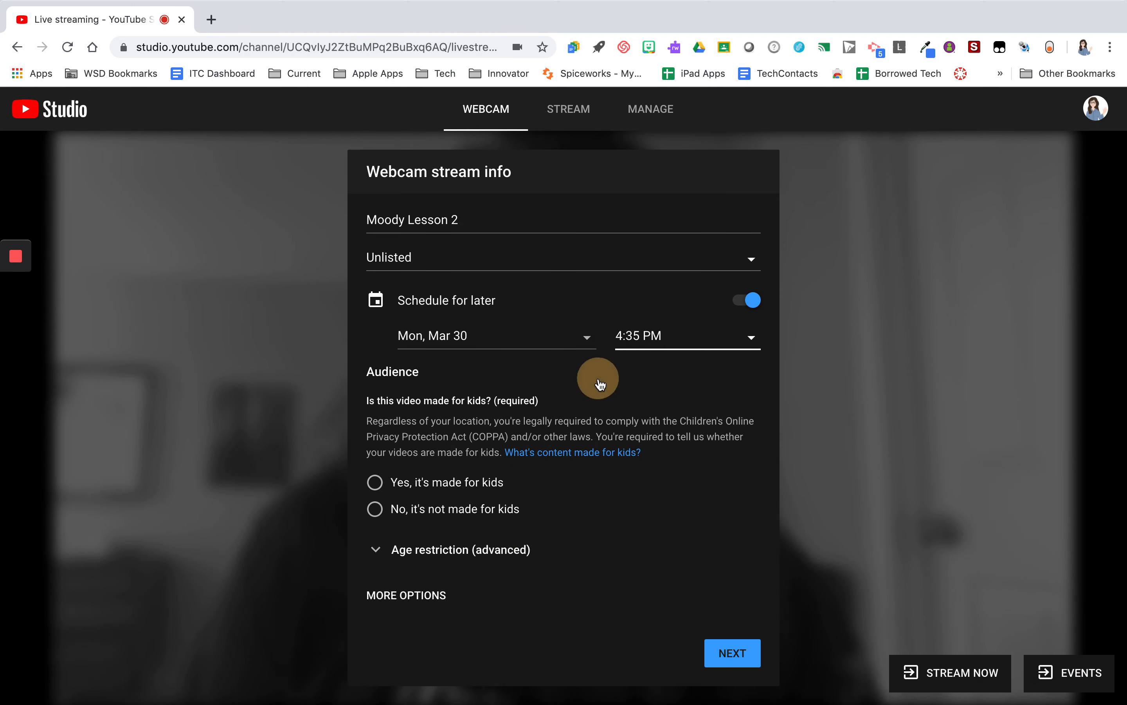
left_click(574, 386)
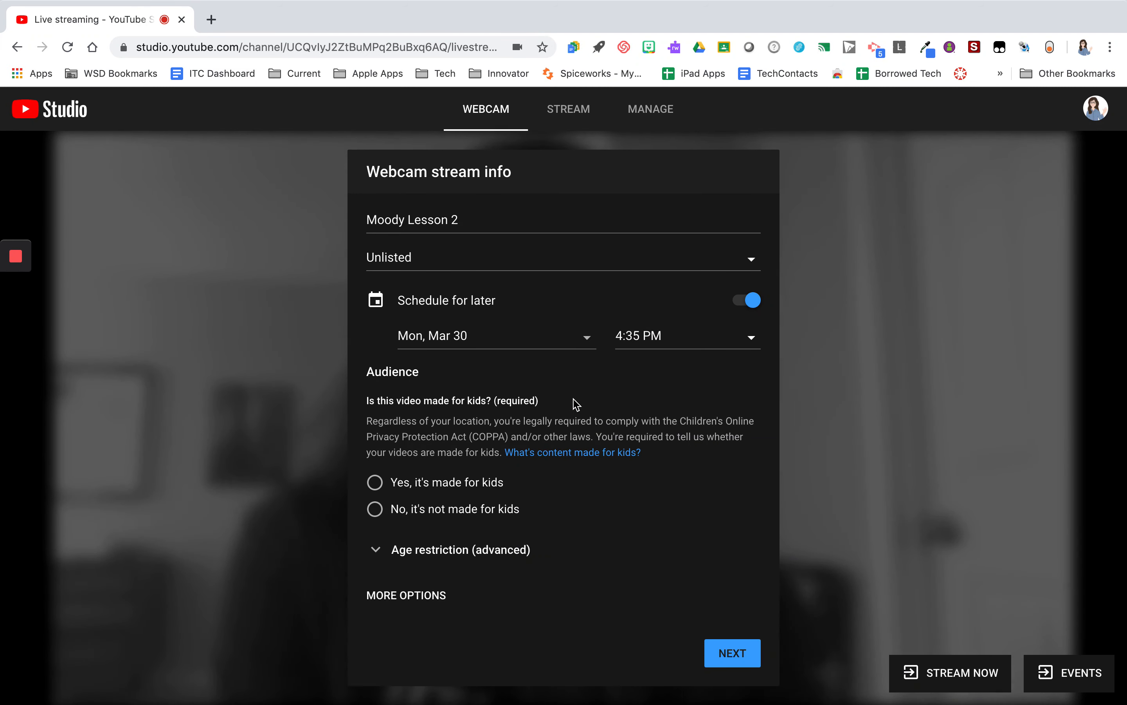
Mark the stream as made for kids and continue to the stream preview
left_click(472, 494)
scroll(663, 506, "down", 1)
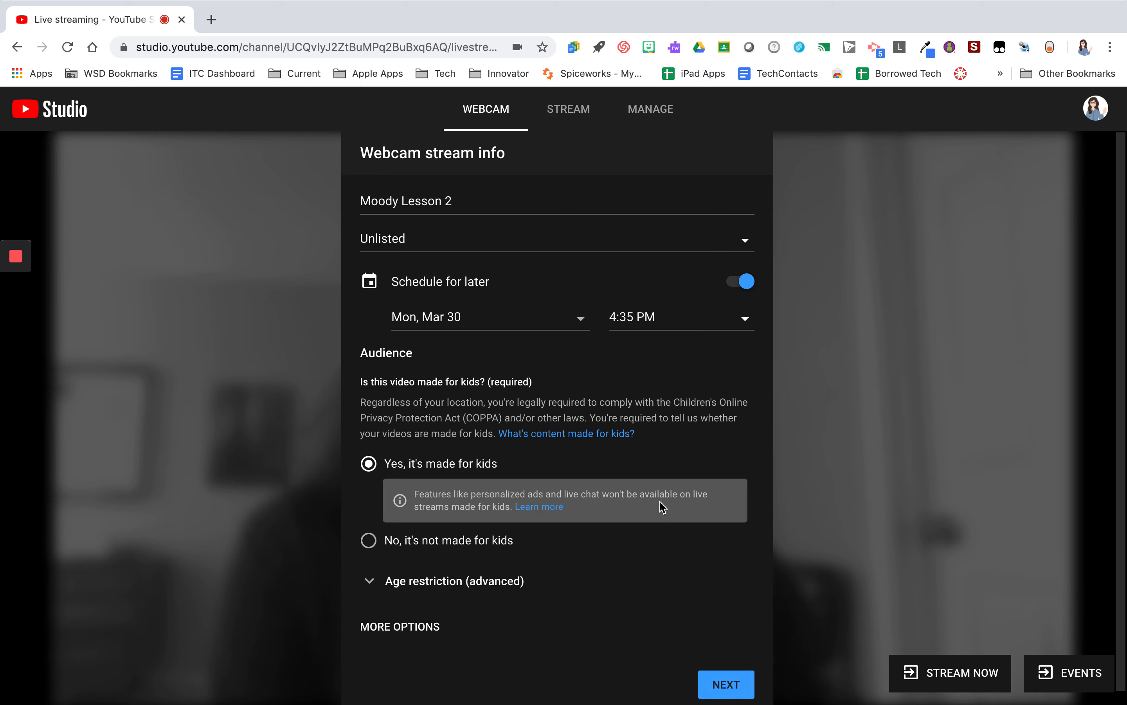
key("Return")
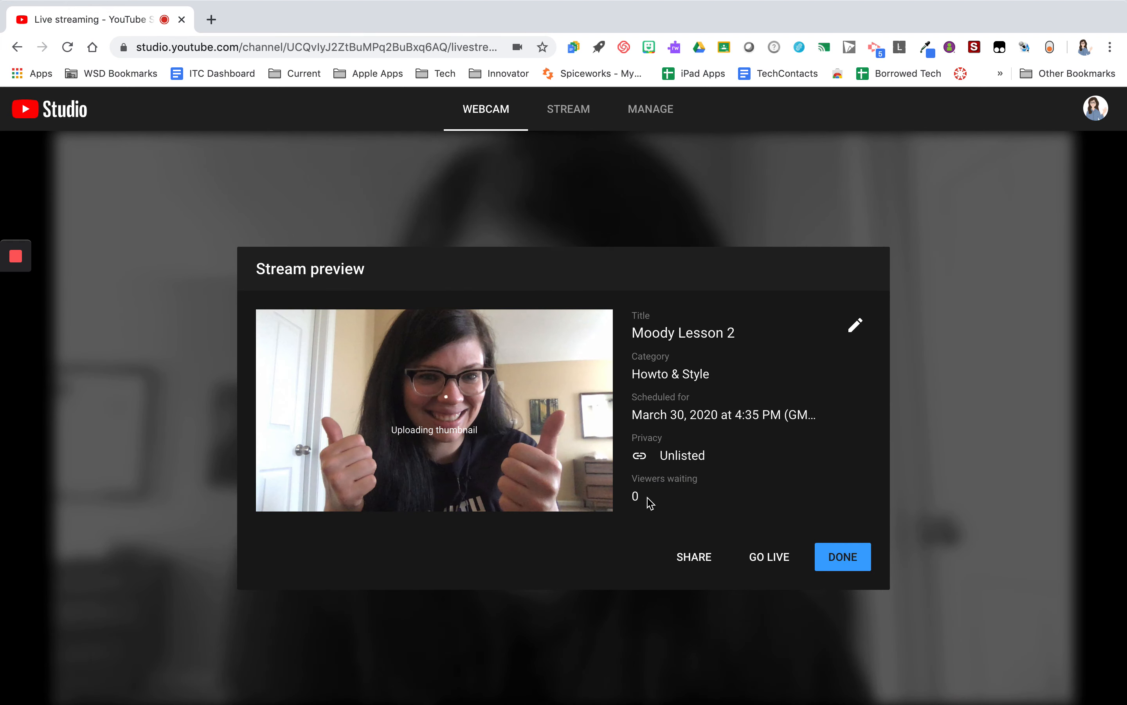
Open the scheduled stream's share link in a new browser tab
left_click(697, 555)
key("super+c")
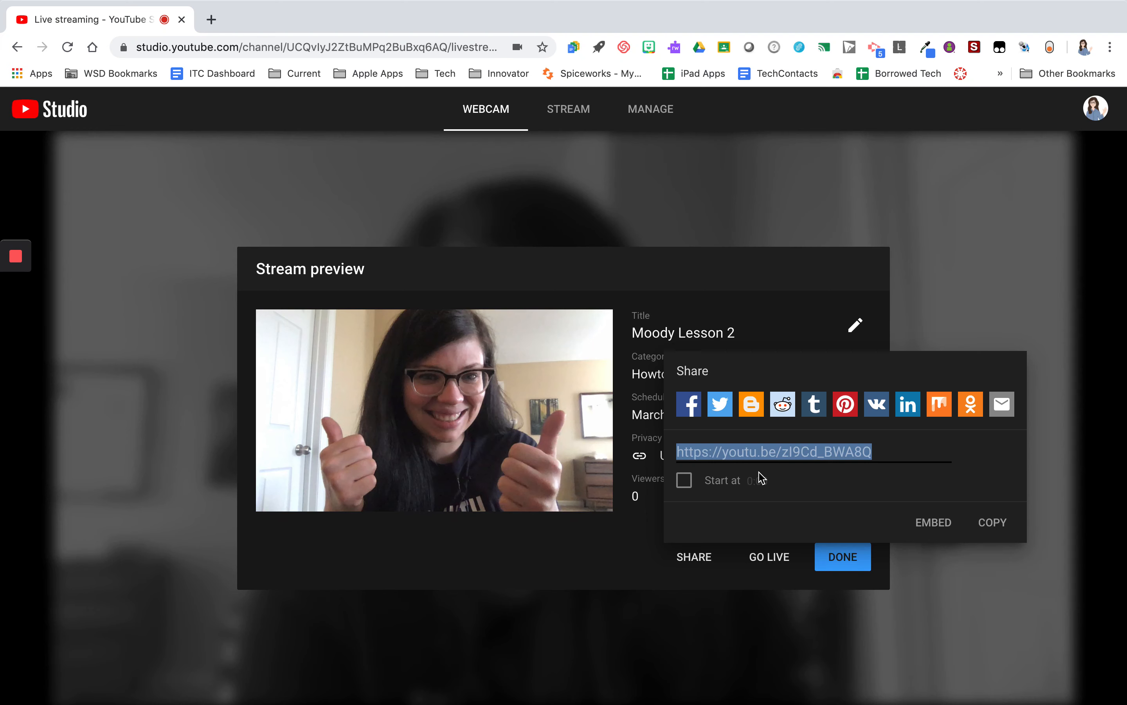
left_click(768, 444)
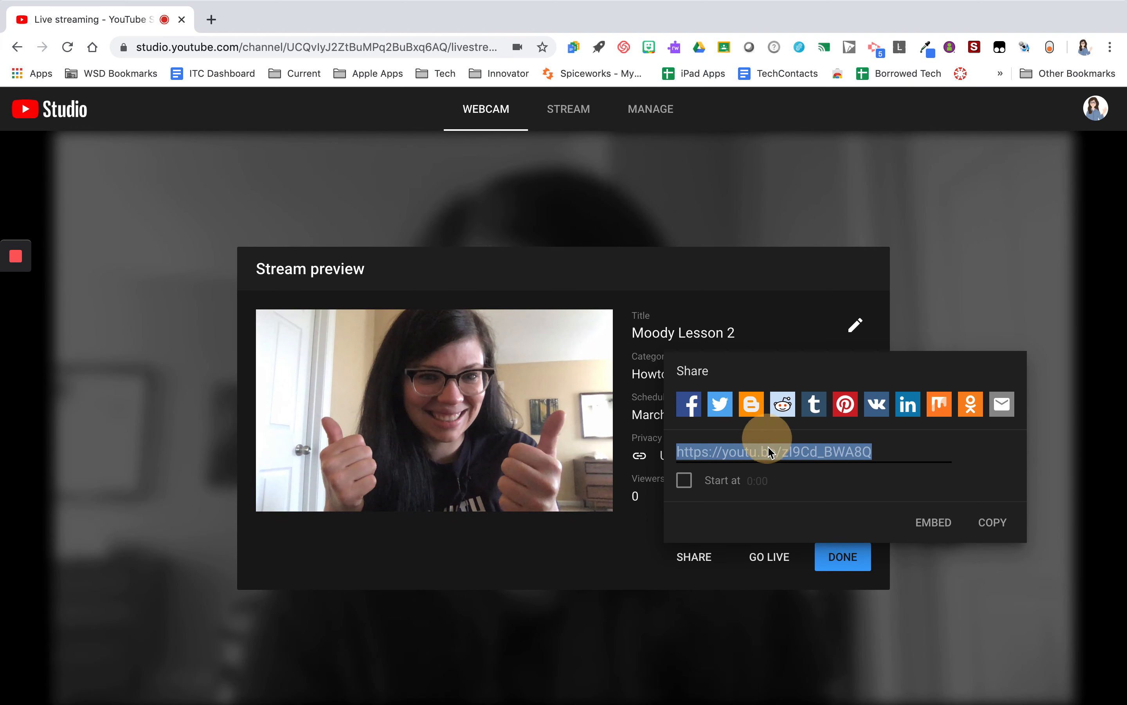
left_click(211, 20)
key("super+v")
key("Return")
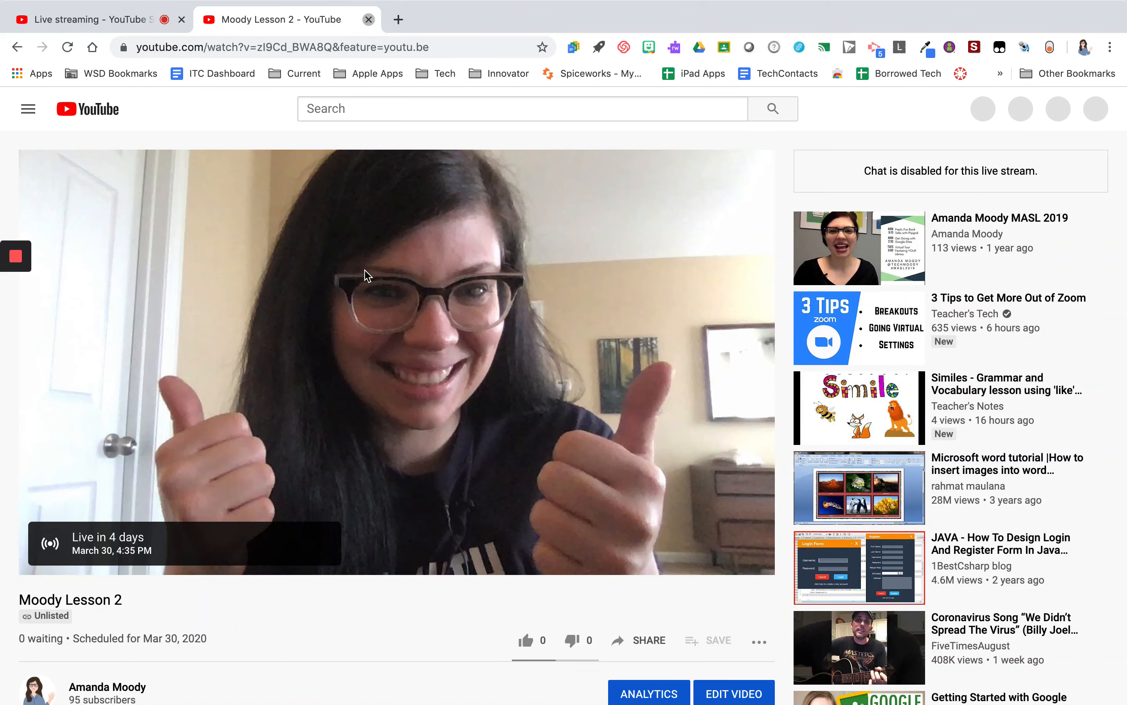
Return to the Studio tab, close the share panel and finish the stream preview
left_click(370, 20)
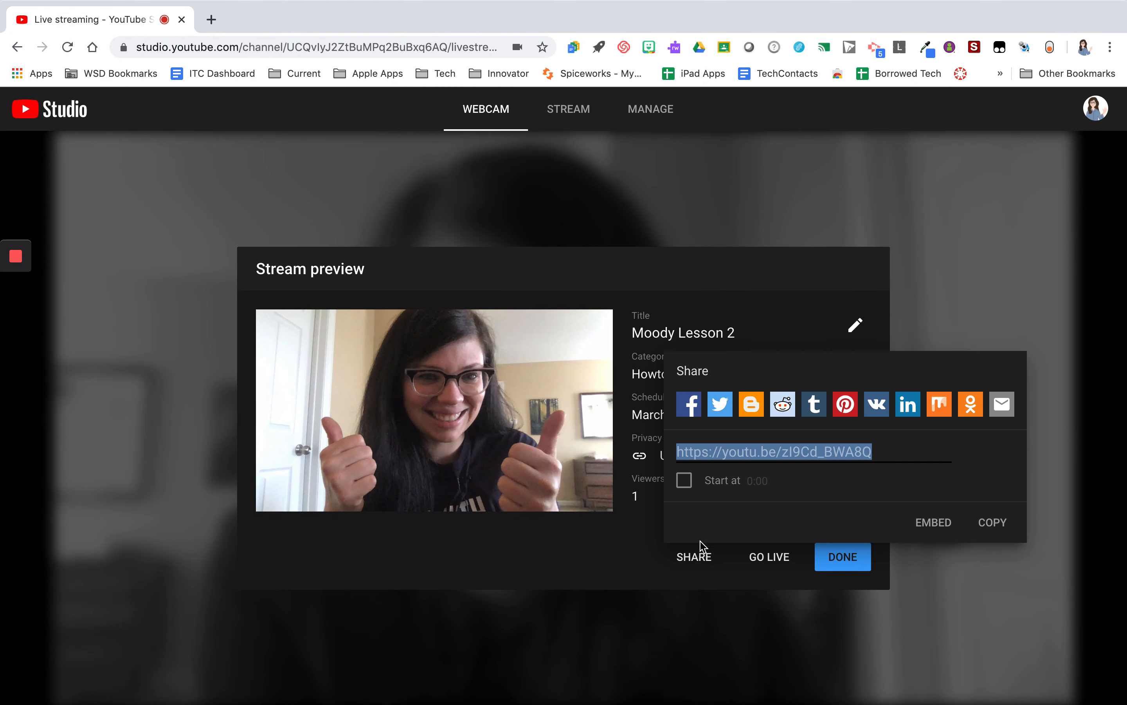
left_click(614, 566)
left_click(796, 582)
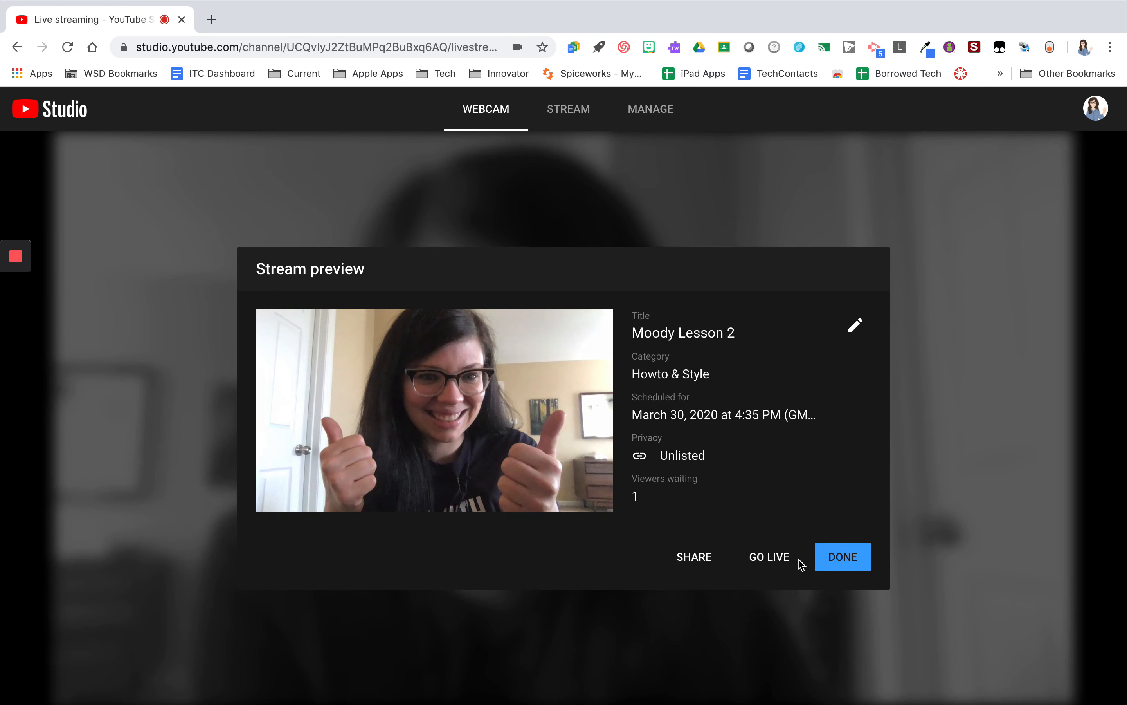
left_click(848, 558)
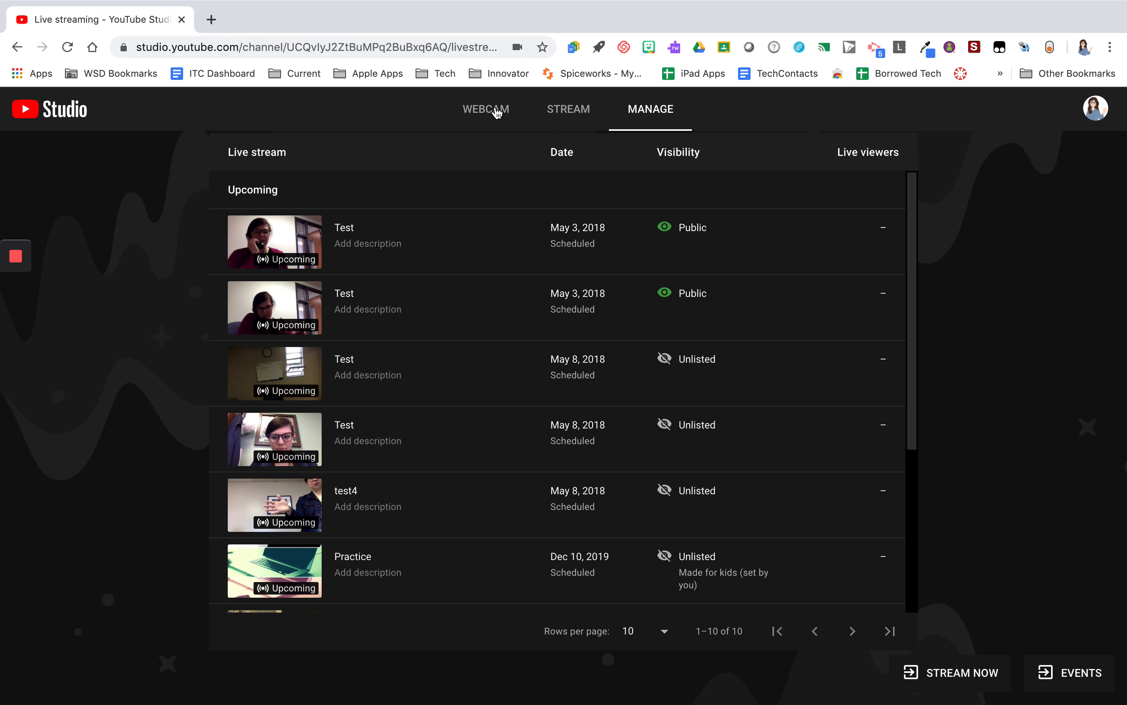
Open Moody Lesson 2 from the managed live streams list and go live with it
left_click(497, 112)
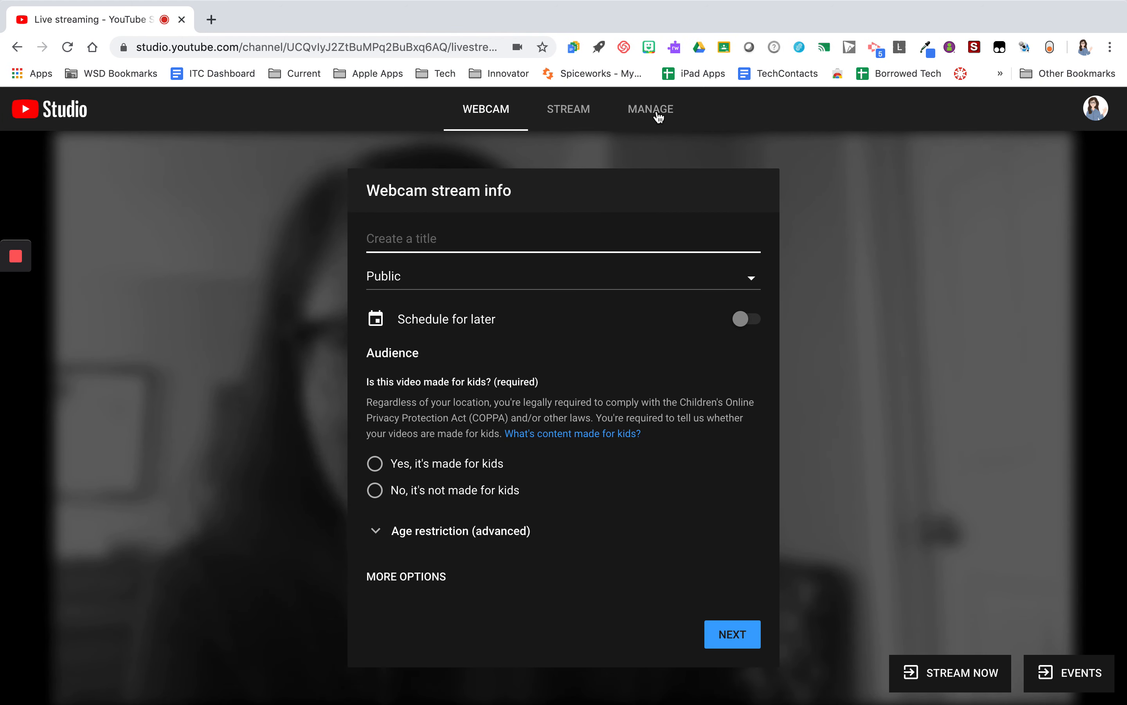
left_click(654, 119)
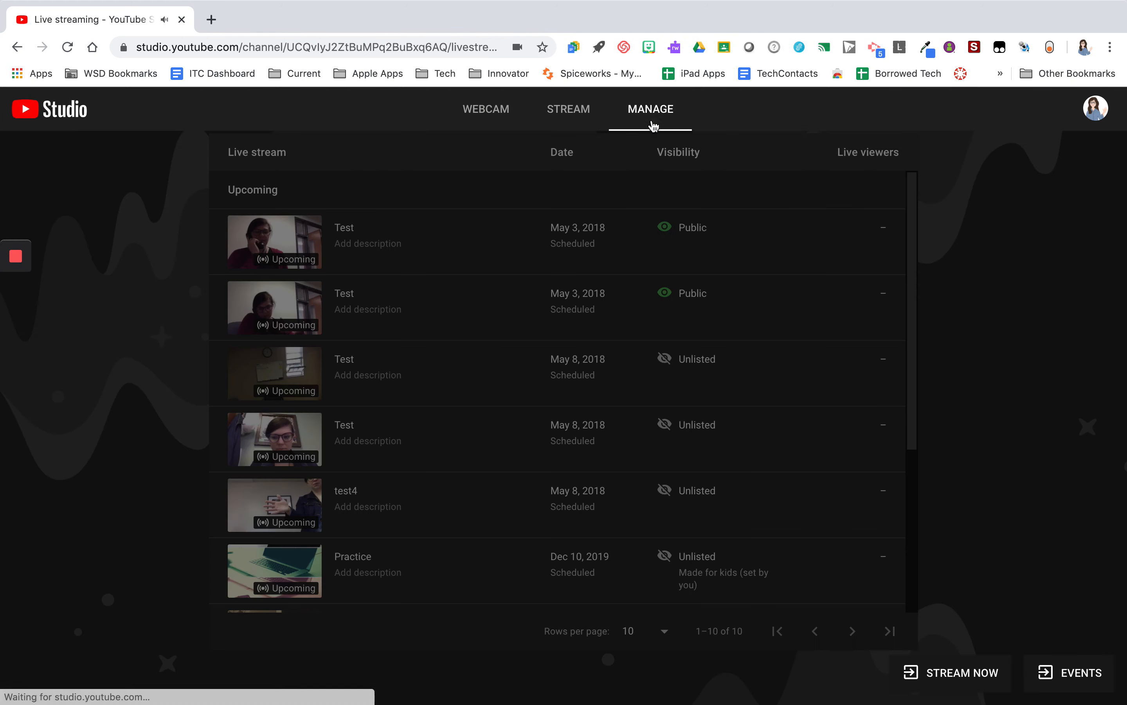
scroll(478, 401, "down", 5)
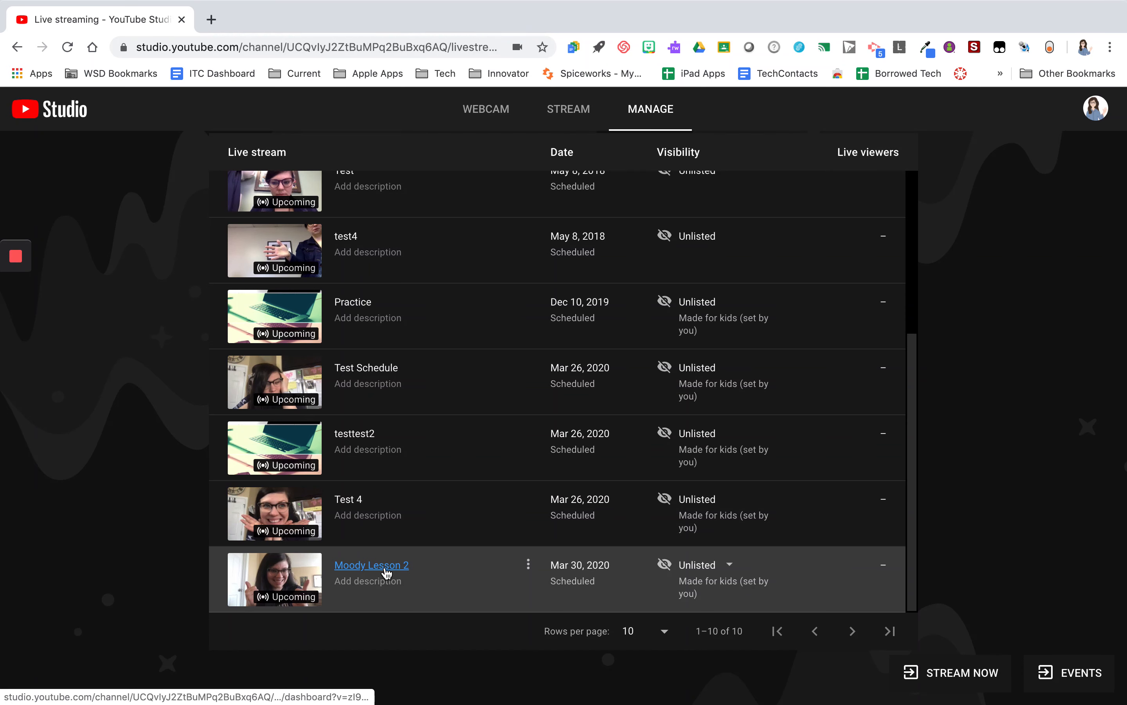
left_click(387, 569)
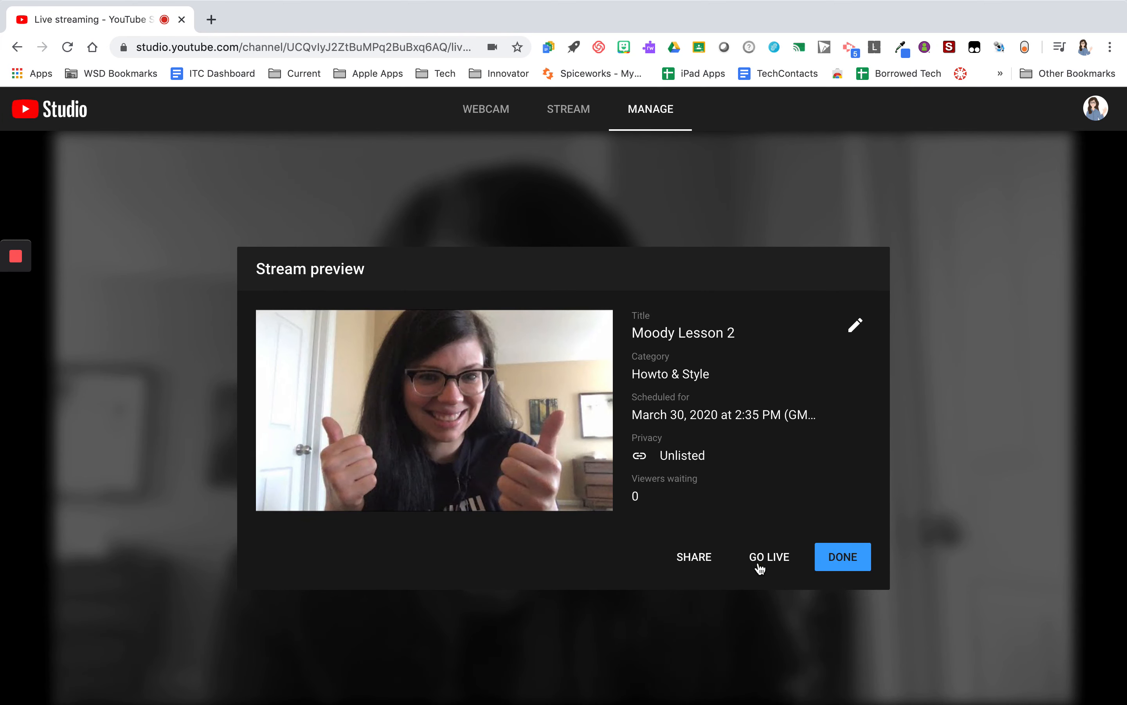
left_click(770, 557)
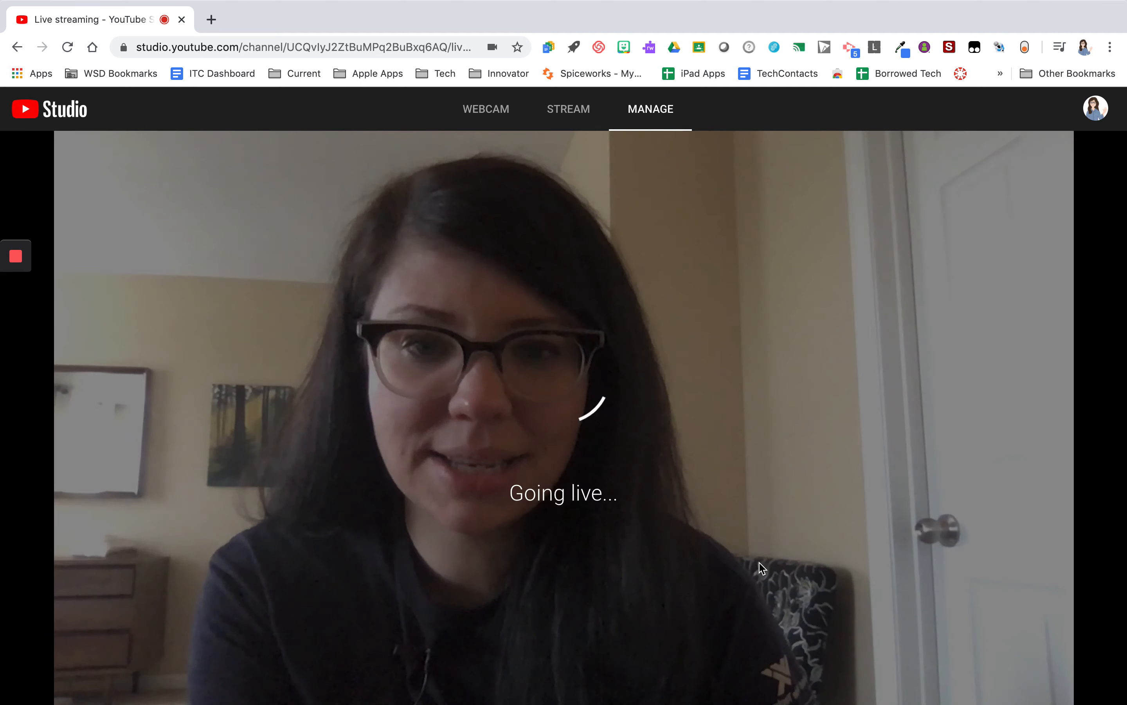